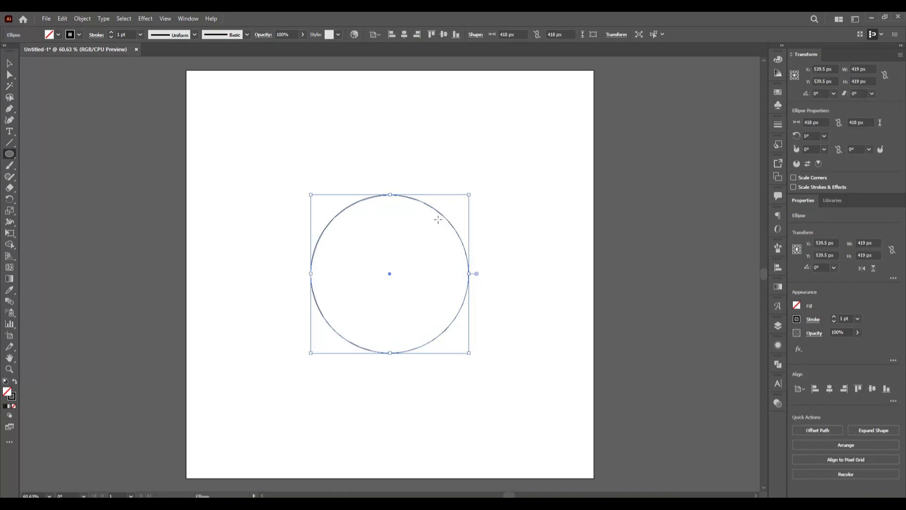
# Step: Undo the freehand circle and create a 400 × 400 px circle from the artboard's centre
pyautogui.hotkey('ctrl', 'z')
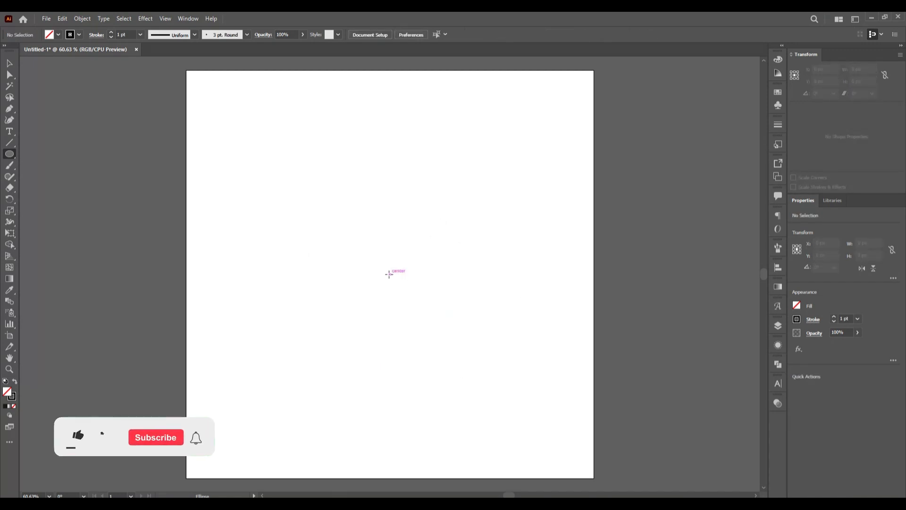
pyautogui.click(390, 274)
pyautogui.press('BackSpace')
pyautogui.write('400')
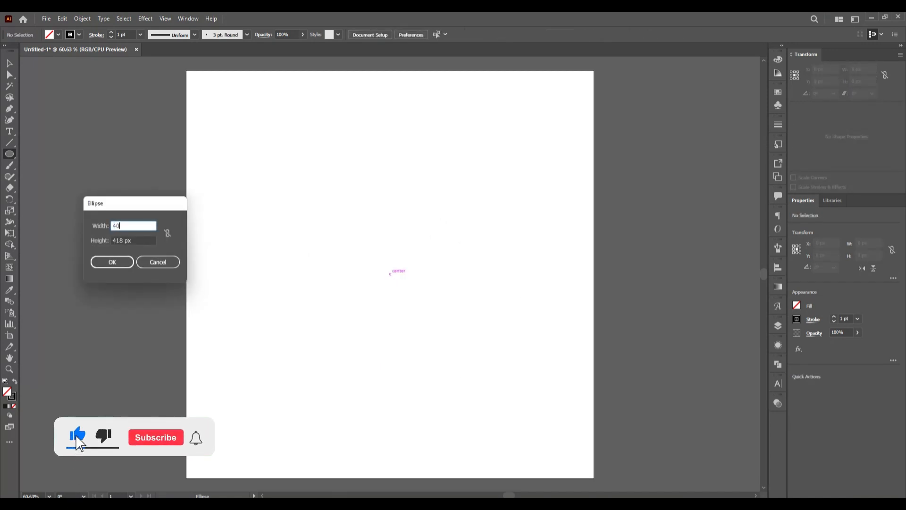
pyautogui.click(145, 241)
pyautogui.press('BackSpace')
pyautogui.press('BackSpace')
pyautogui.press('BackSpace')
pyautogui.press('BackSpace')
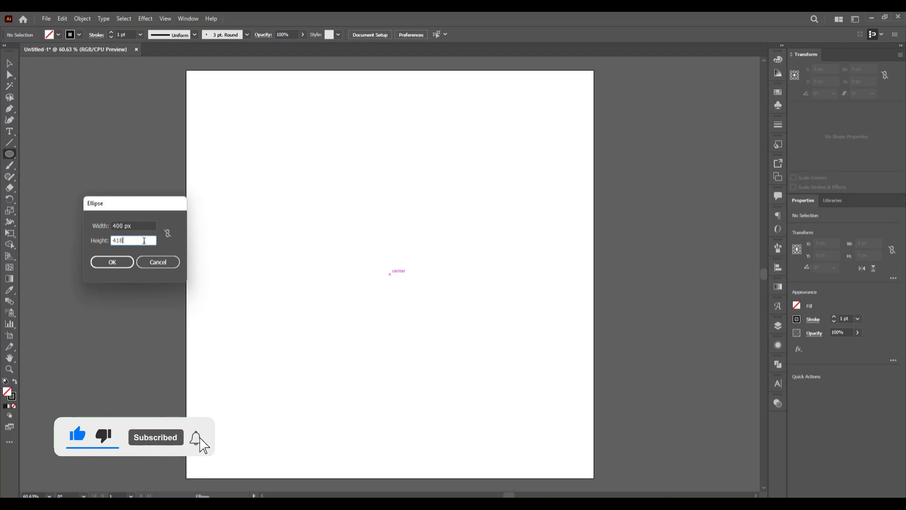
pyautogui.write('00')
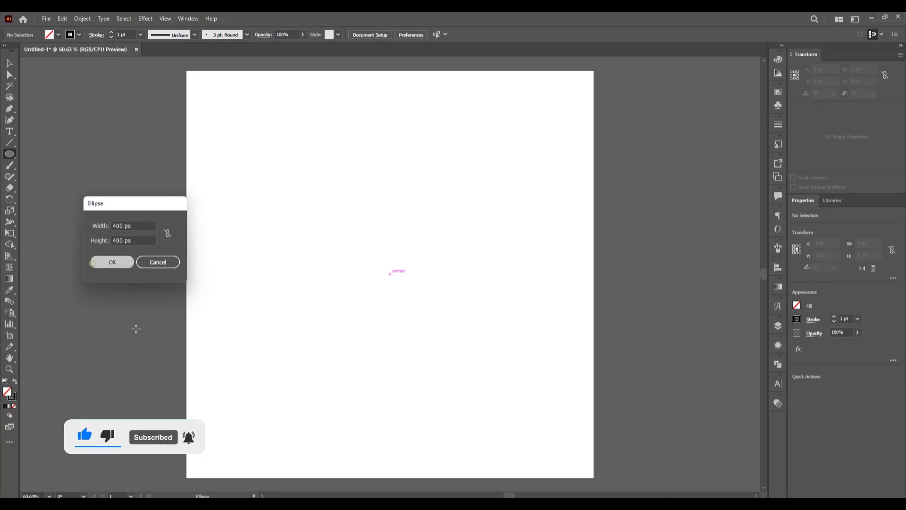
pyautogui.press('Return')
# Step: Align the circle to the artboard's horizontal and vertical centre
pyautogui.click(9, 63)
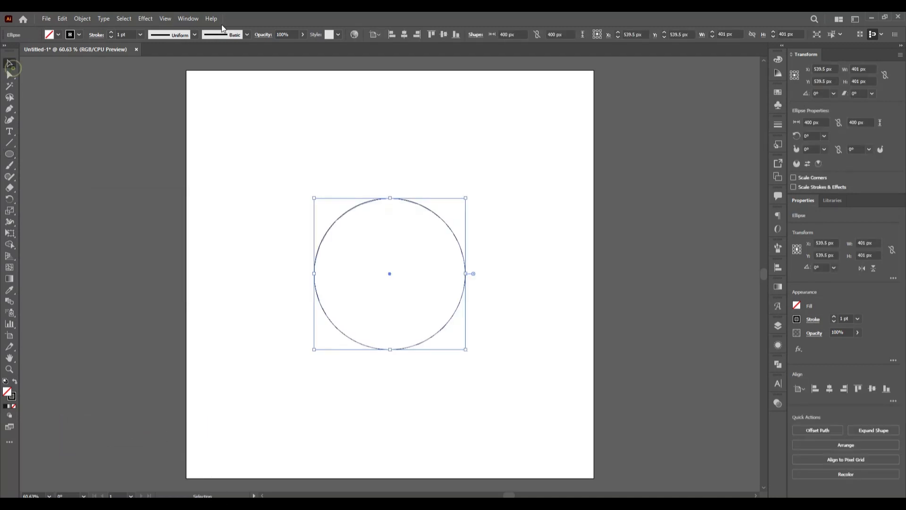
pyautogui.click(404, 34)
pyautogui.click(444, 35)
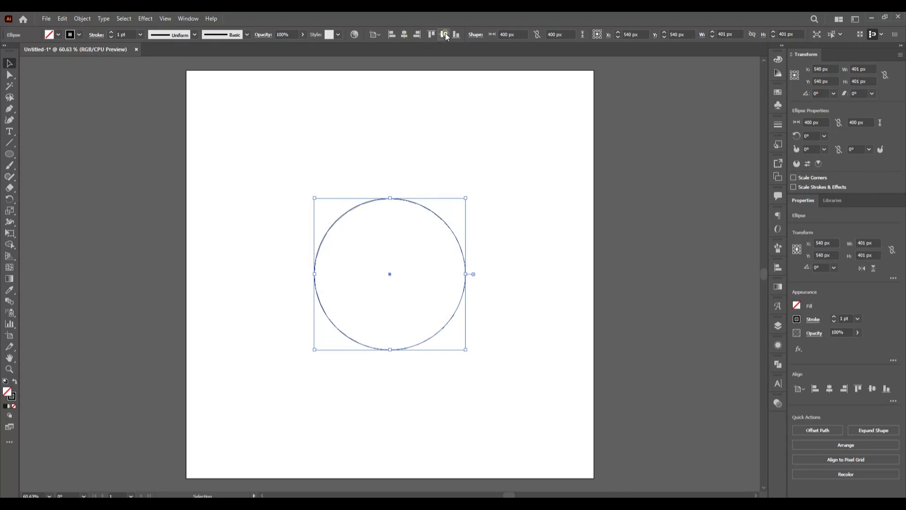
# Step: Copy the circle, paste it in place, and scale the copy down concentrically to form a narrow ring with the original
pyautogui.click(59, 19)
pyautogui.click(97, 67)
pyautogui.click(57, 18)
pyautogui.click(122, 110)
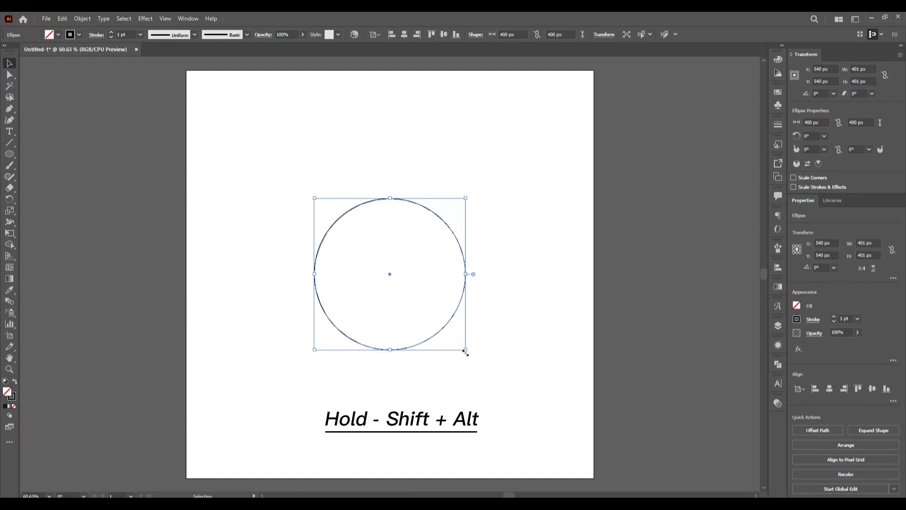
pyautogui.moveTo(465, 351); pyautogui.dragTo(451, 351)
# Step: Group the two concentric circles and deselect them
pyautogui.moveTo(241, 151); pyautogui.dragTo(497, 377)
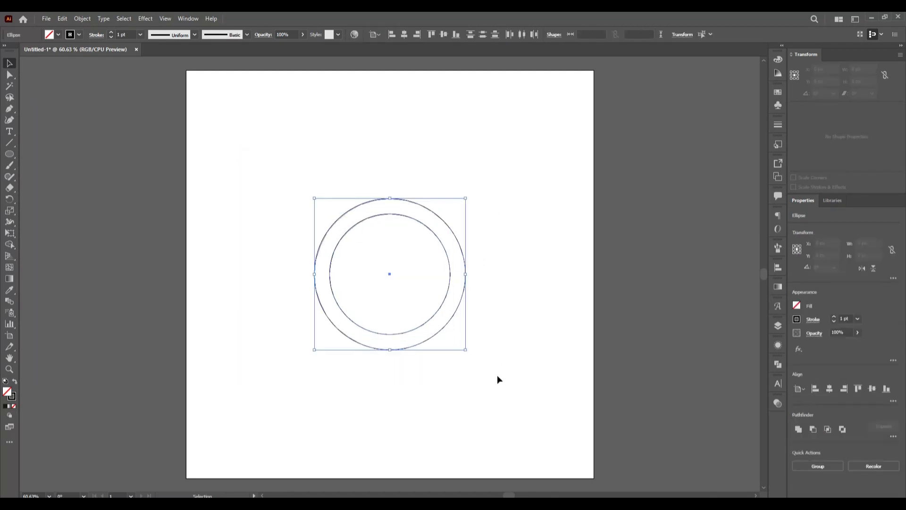
pyautogui.rightClick(387, 245)
pyautogui.click(441, 304)
pyautogui.click(224, 251)
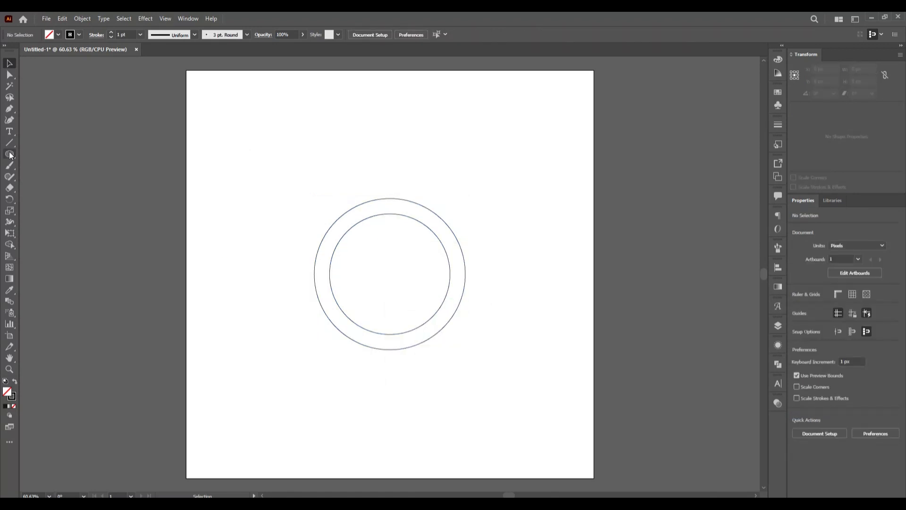
# Step: Draw a rectangle of about 201 × 200 px from the circles' centre to cover their lower-left quarter
pyautogui.moveTo(10, 156); pyautogui.dragTo(33, 150)
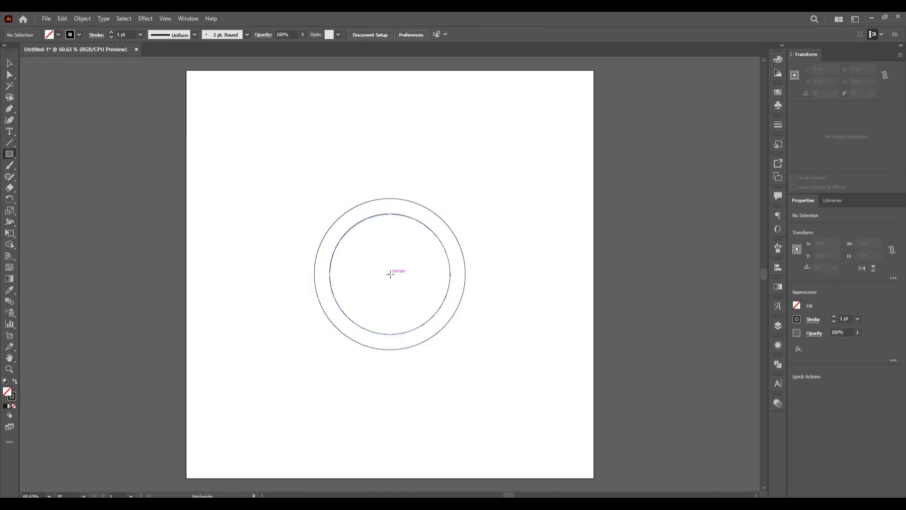
pyautogui.moveTo(391, 273); pyautogui.dragTo(314, 351)
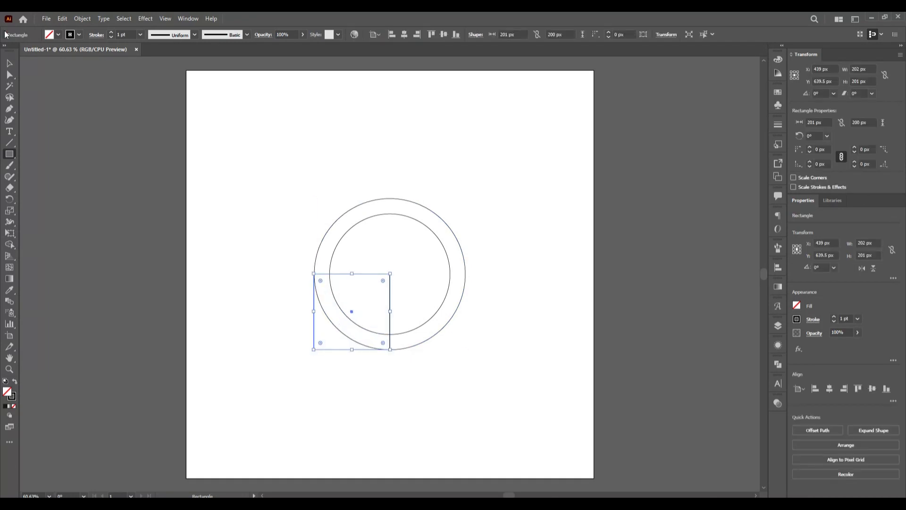
# Step: Remove everything except the lower-left quarter of the ring with the Shape Builder tool
pyautogui.click(9, 63)
pyautogui.moveTo(254, 168); pyautogui.dragTo(543, 408)
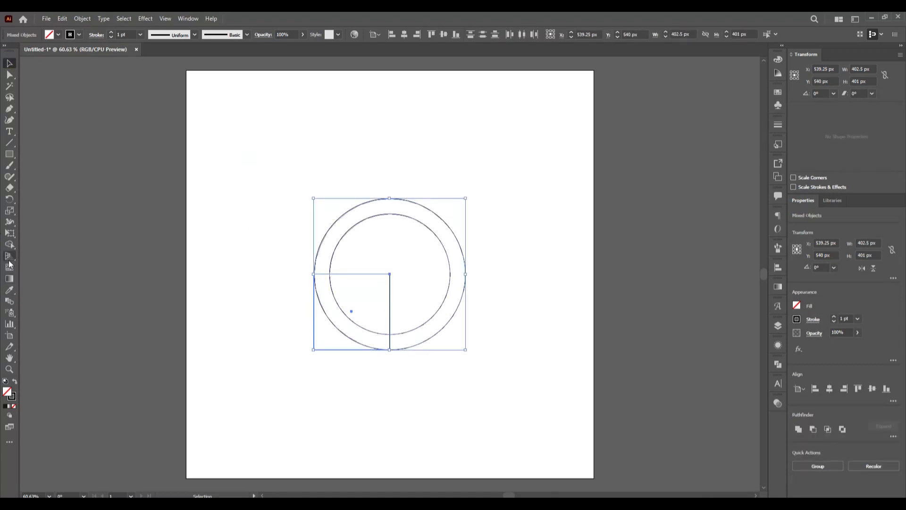
pyautogui.click(9, 244)
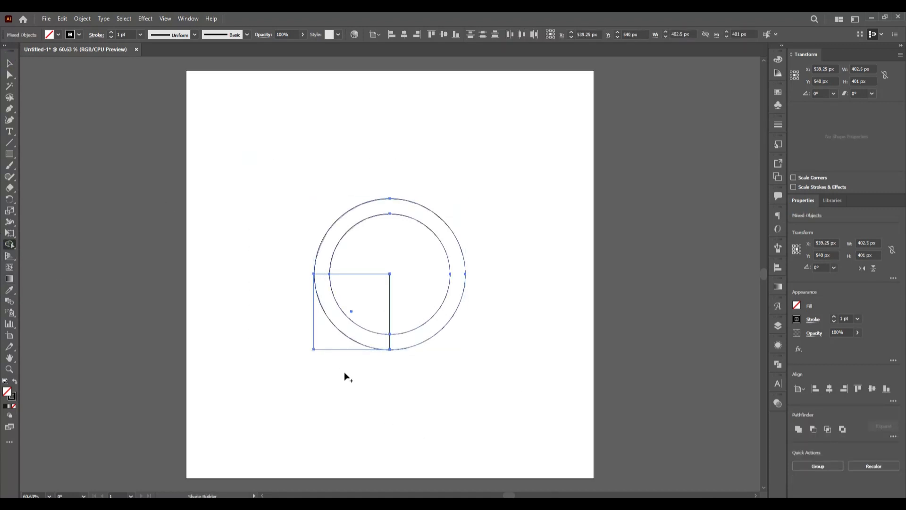
pyautogui.moveTo(345, 372); pyautogui.dragTo(309, 326)
pyautogui.moveTo(392, 372)
pyautogui.mouseDown()
pyautogui.moveTo(339, 255)
pyautogui.moveTo(409, 310)
pyautogui.moveTo(415, 303)
pyautogui.mouseUp()
pyautogui.click(11, 65)
pyautogui.click(294, 392)
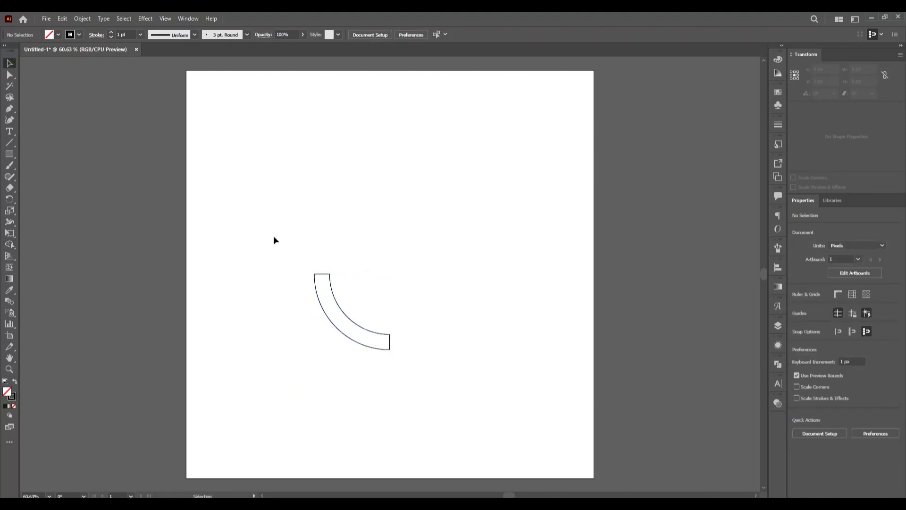
# Step: Reflect a copy of the quarter-ring arc across the vertical axis through its upper-left corner
pyautogui.moveTo(275, 240); pyautogui.dragTo(417, 404)
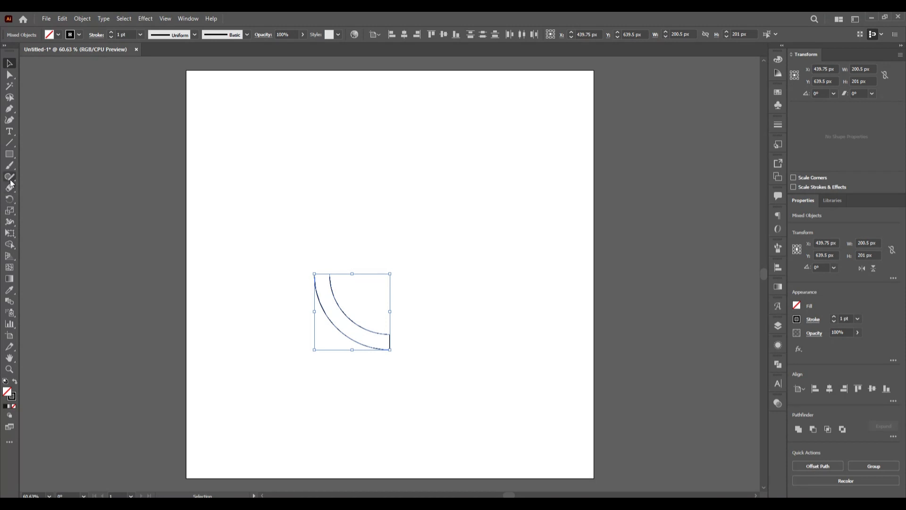
pyautogui.click(9, 199)
pyautogui.click(30, 211)
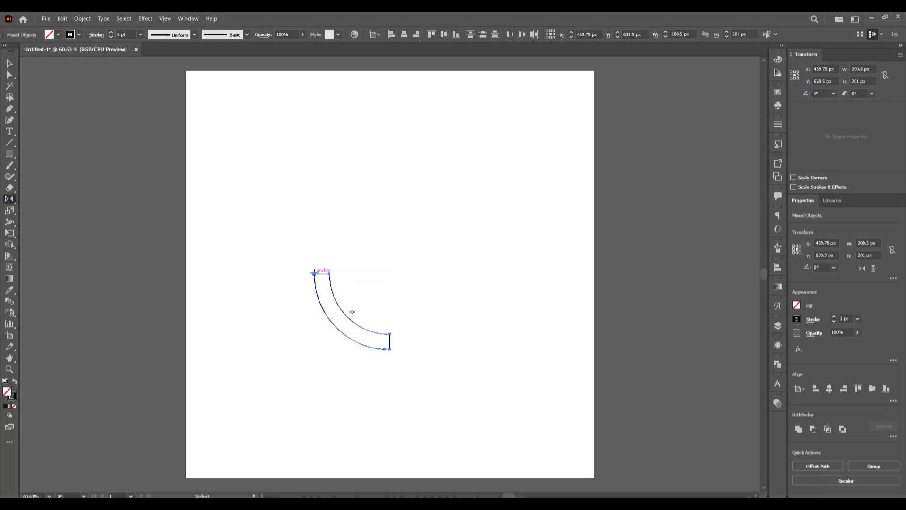
pyautogui.keyDown('alt'); pyautogui.click(315, 274); pyautogui.keyUp('alt')
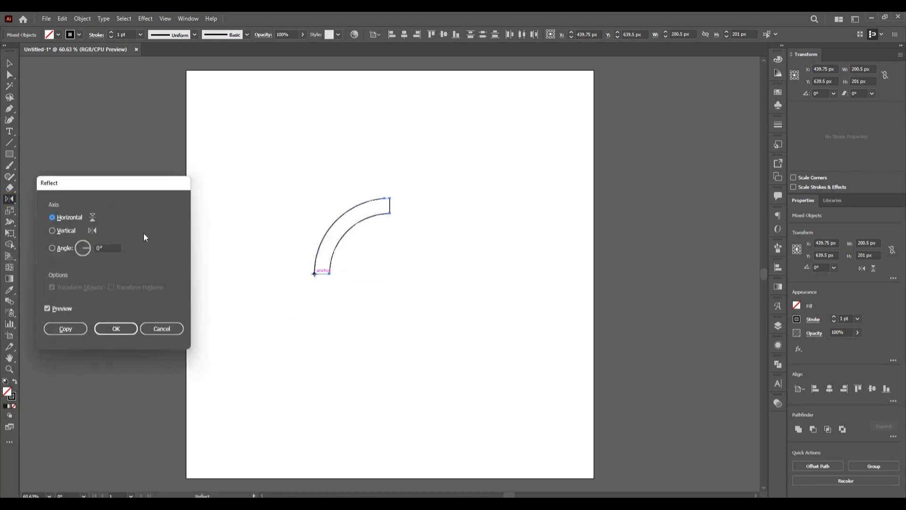
pyautogui.click(71, 234)
pyautogui.click(66, 328)
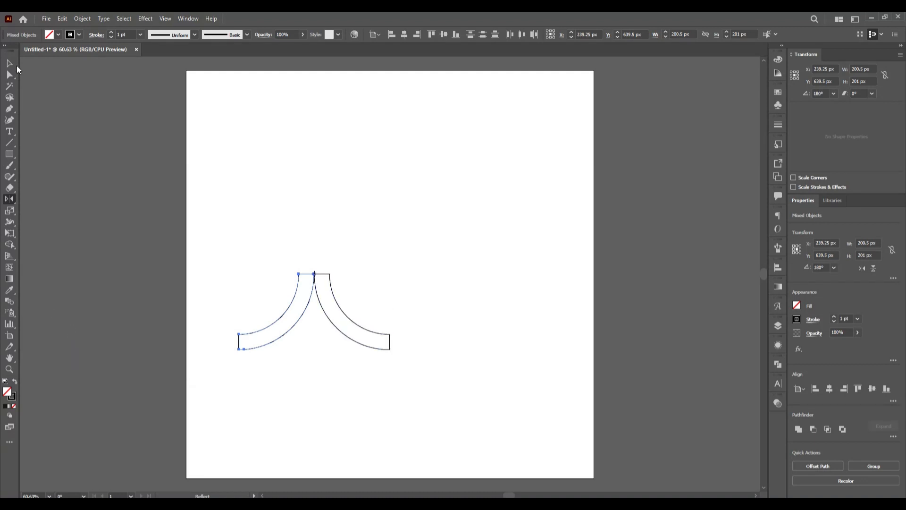
pyautogui.click(13, 66)
pyautogui.click(355, 358)
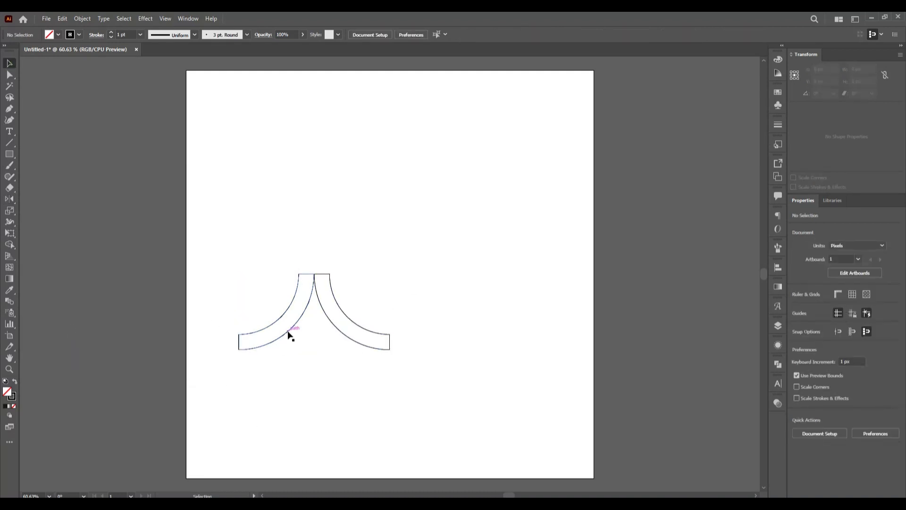
# Step: Nudge the mirrored arc right about 42 px so its upper end overlaps the original's, and delete the duplicate left behind
pyautogui.click(288, 331)
pyautogui.press('Right')
pyautogui.press('Right')
pyautogui.press('Right')
pyautogui.press('Right')
pyautogui.press('Right')
pyautogui.press('Right')
pyautogui.press('Right')
pyautogui.press('Right')
pyautogui.press('Right')
pyautogui.press('Right')
pyautogui.press('Right')
pyautogui.press('Right')
pyautogui.press('Right')
pyautogui.press('Right')
pyautogui.press('Right')
pyautogui.press('Right')
pyautogui.press('Right')
pyautogui.press('Right')
pyautogui.press('Right')
pyautogui.press('Right')
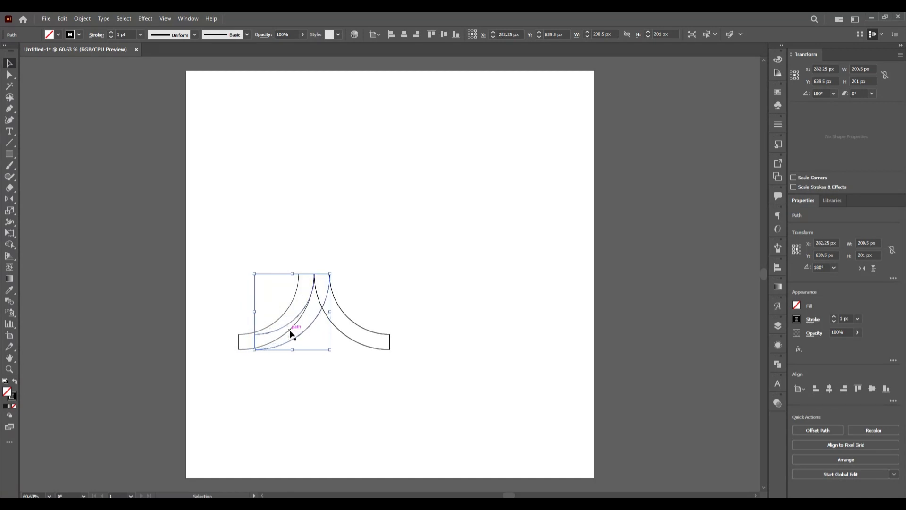
pyautogui.click(350, 217)
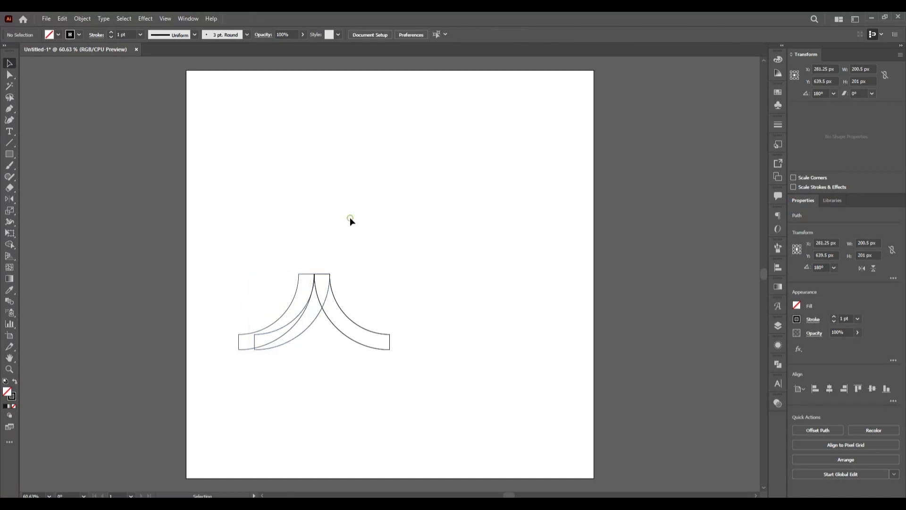
pyautogui.click(239, 333)
pyautogui.press('Delete')
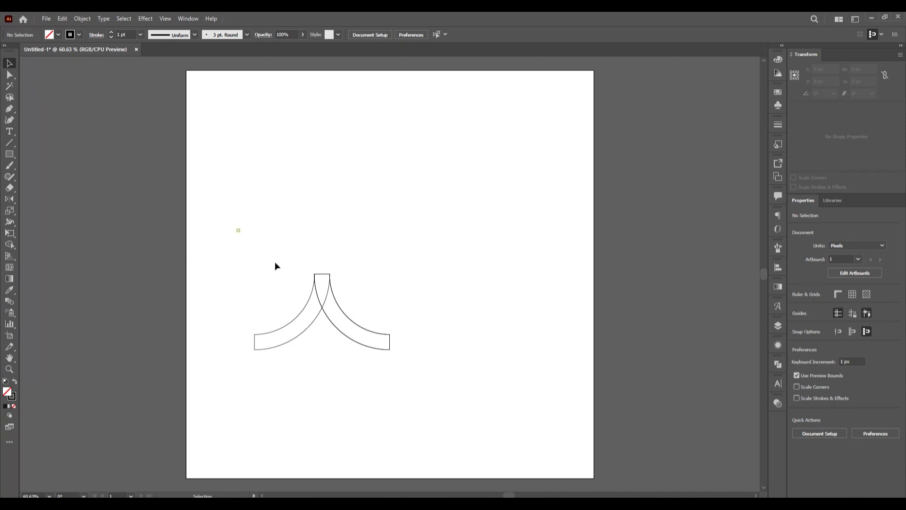
# Step: Group the two crossing arcs and move the group toward the middle of the artboard
pyautogui.moveTo(230, 221); pyautogui.dragTo(518, 433)
pyautogui.rightClick(329, 282)
pyautogui.click(385, 362)
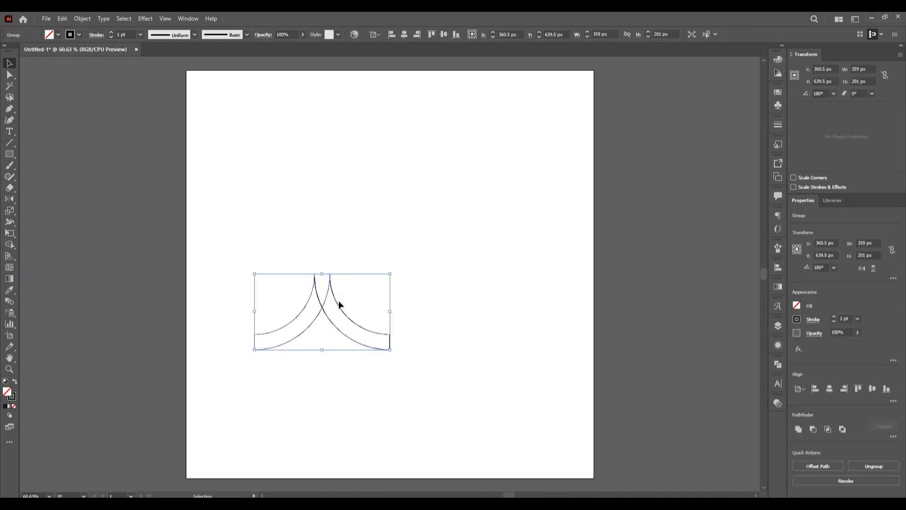
pyautogui.moveTo(339, 307); pyautogui.dragTo(400, 282)
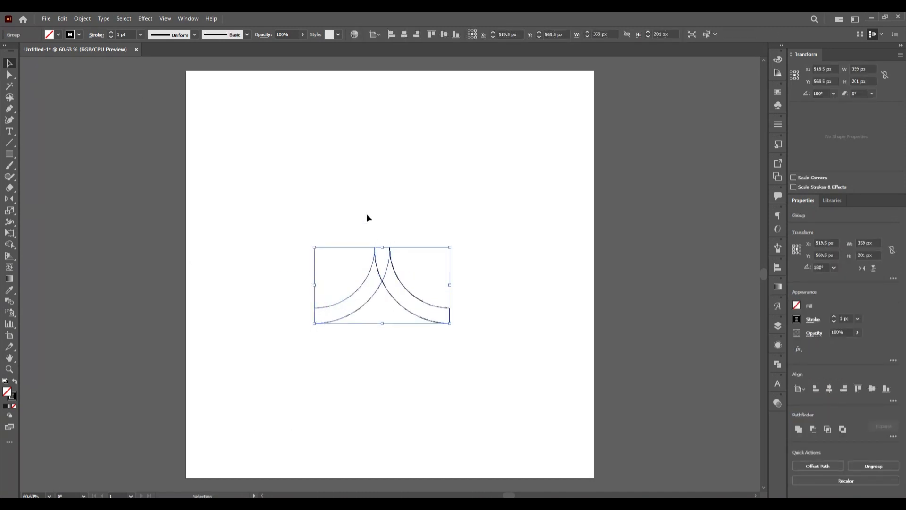
# Step: Reflect a copy of the arc group across the horizontal axis through its lower-right corner
pyautogui.click(8, 202)
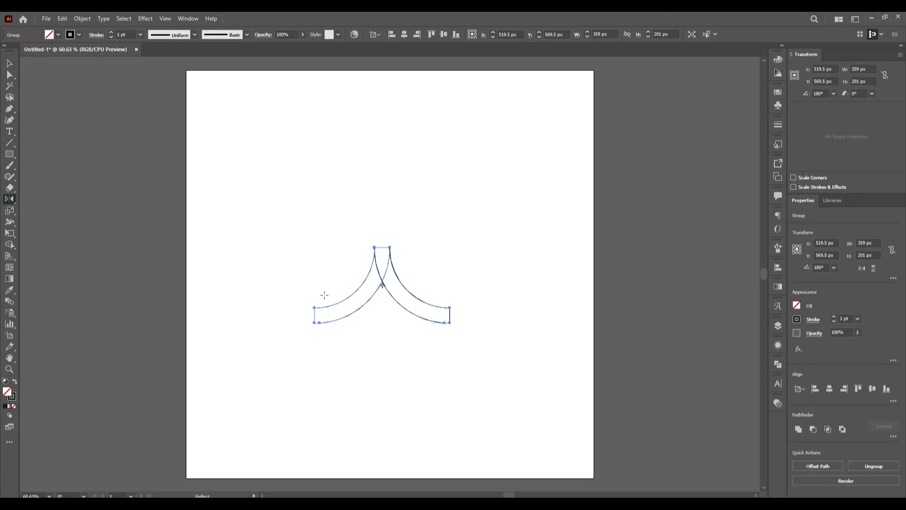
pyautogui.keyDown('alt'); pyautogui.click(450, 323); pyautogui.keyUp('alt')
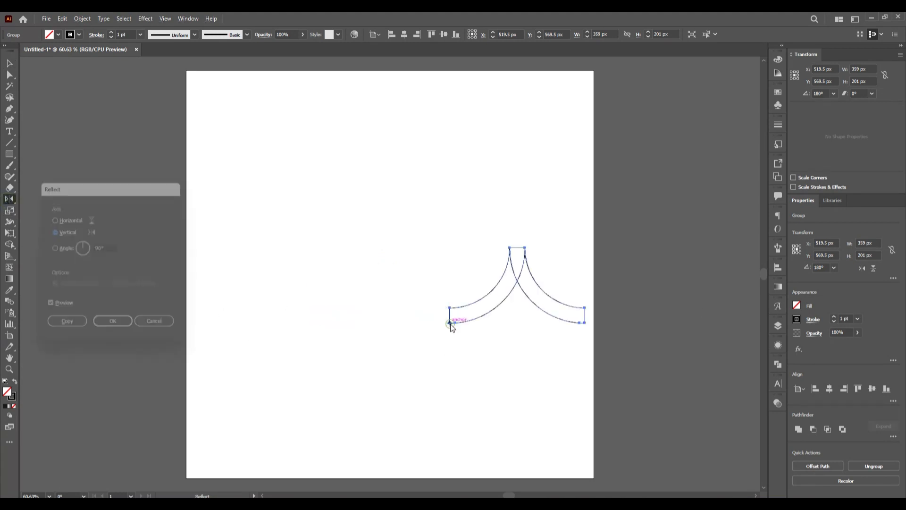
pyautogui.click(70, 216)
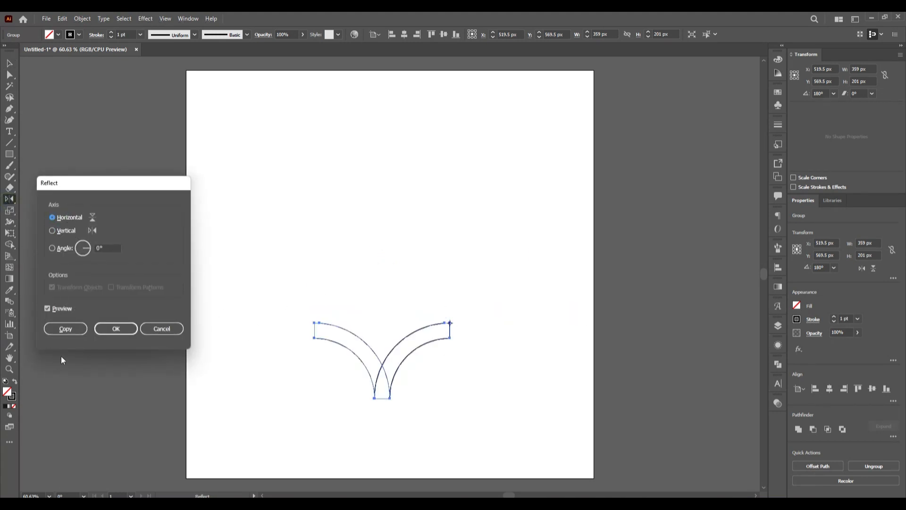
pyautogui.click(61, 329)
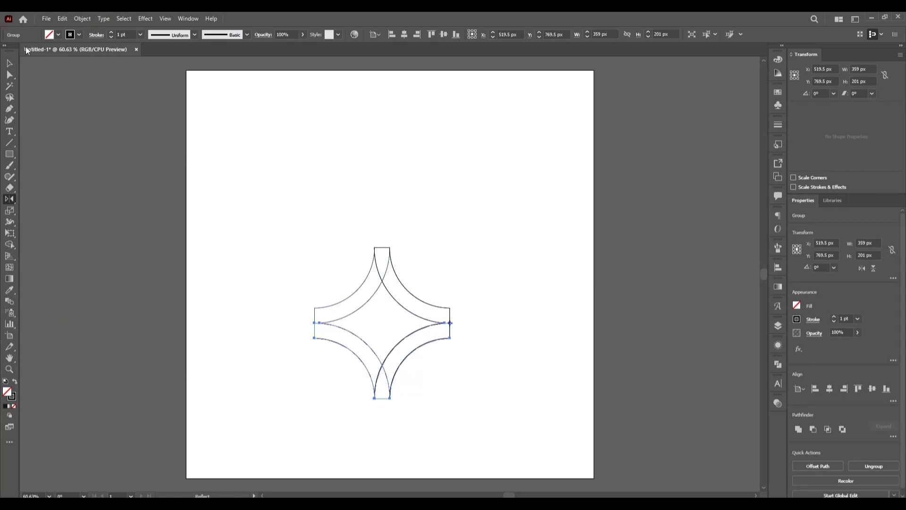
# Step: Nudge the mirrored group up about 40 px so its side ends overlap those of the upper group
pyautogui.press('v')
pyautogui.press('Up')
pyautogui.press('Up')
pyautogui.press('Up')
pyautogui.press('Up')
pyautogui.press('Up')
pyautogui.press('Up')
pyautogui.press('Up')
pyautogui.press('Up')
pyautogui.press('Up')
pyautogui.press('Up')
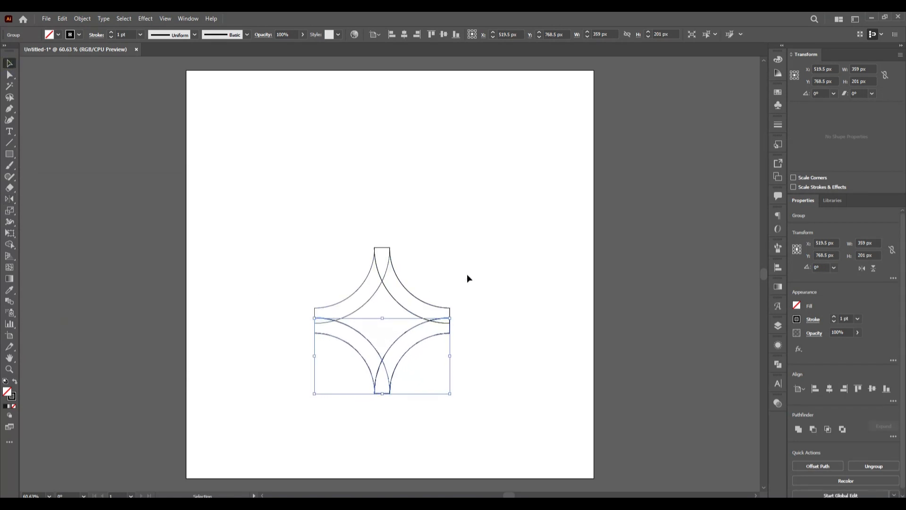
pyautogui.press('Up')
pyautogui.press('Up')
pyautogui.press('Up')
pyautogui.press('Up')
pyautogui.press('Up')
pyautogui.press('Up')
pyautogui.press('Up')
pyautogui.press('Up')
pyautogui.press('Up')
pyautogui.press('Up')
pyautogui.press('Up')
pyautogui.press('Up')
pyautogui.press('Up')
pyautogui.press('Up')
pyautogui.press('Up')
pyautogui.press('Up')
pyautogui.press('Up')
pyautogui.press('Up')
pyautogui.press('Up')
pyautogui.press('Up')
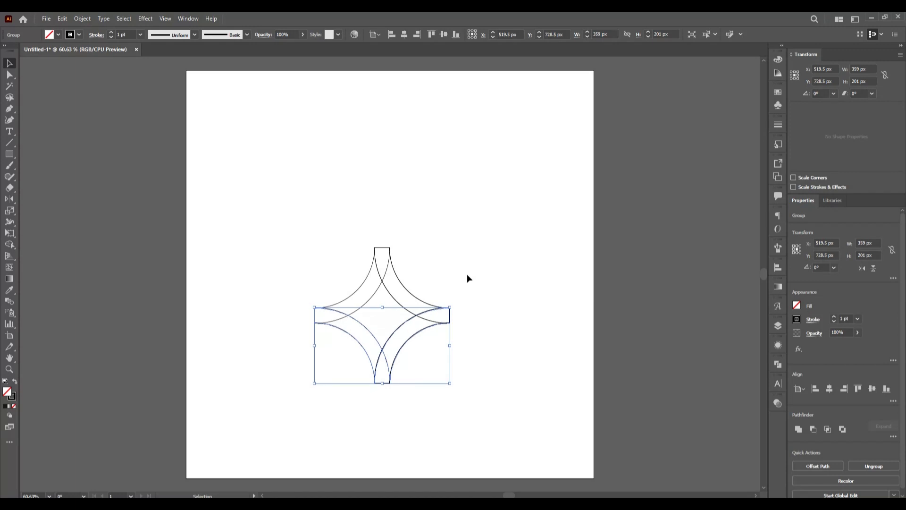
pyautogui.click(467, 272)
# Step: Copy the whole four-pointed figure, paste it in back, and rotate one of the two figures 45° to form eight arms
pyautogui.moveTo(235, 216); pyautogui.dragTo(520, 404)
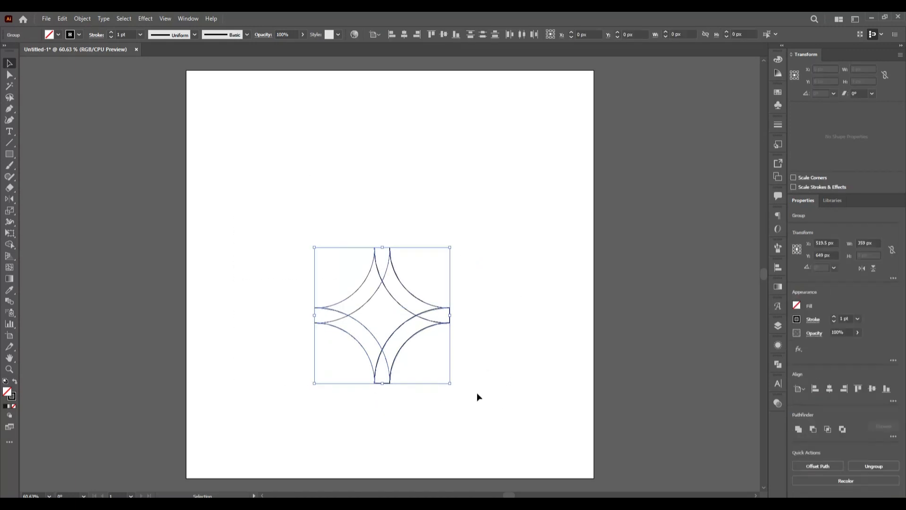
pyautogui.click(61, 19)
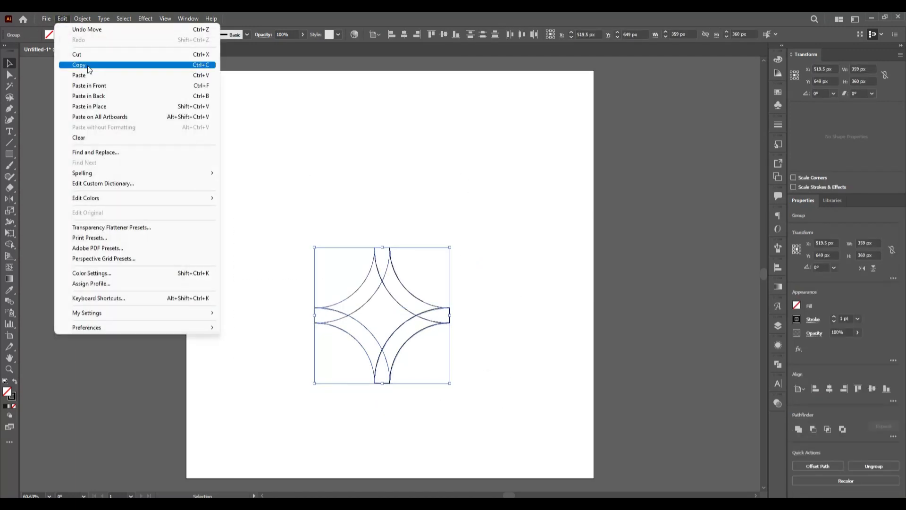
pyautogui.click(79, 65)
pyautogui.click(62, 18)
pyautogui.click(101, 96)
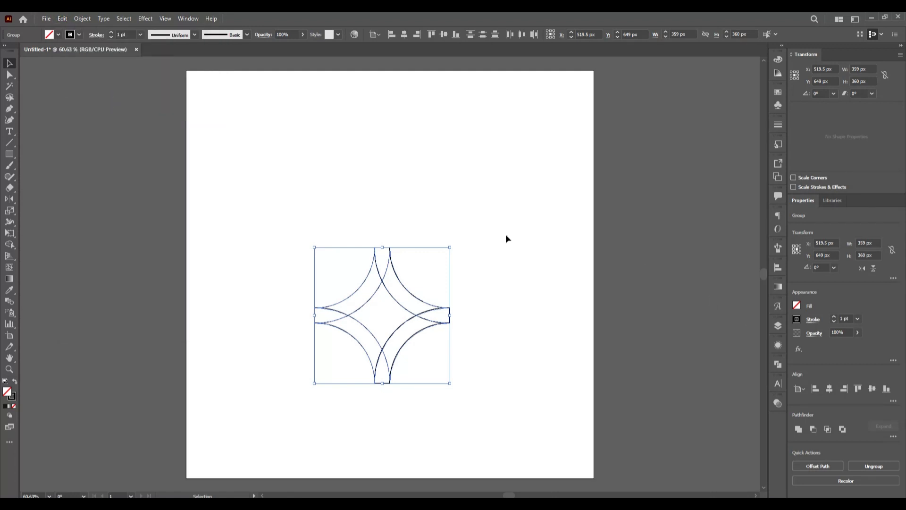
pyautogui.moveTo(456, 244); pyautogui.dragTo(514, 286)
pyautogui.click(532, 353)
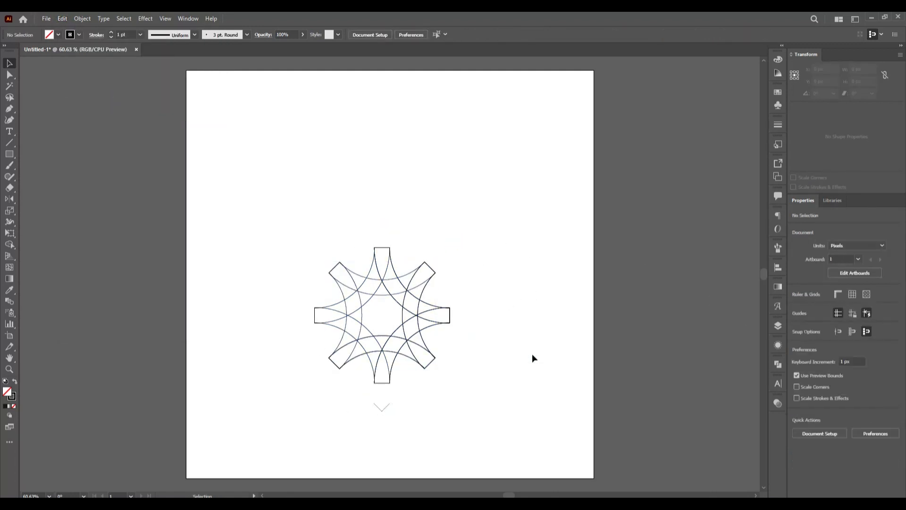
# Step: Group the whole eight-armed figure and center it horizontally and vertically on the artboard
pyautogui.moveTo(293, 193); pyautogui.dragTo(486, 430)
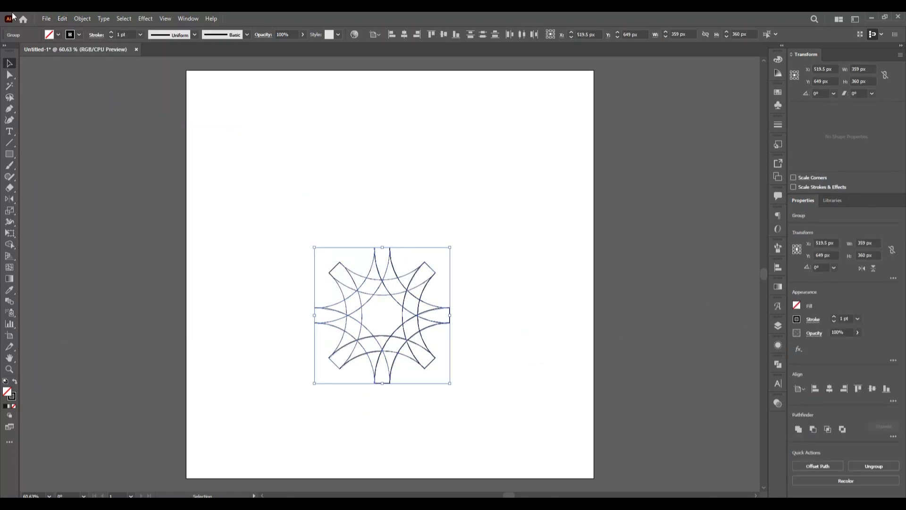
pyautogui.click(81, 18)
pyautogui.click(97, 65)
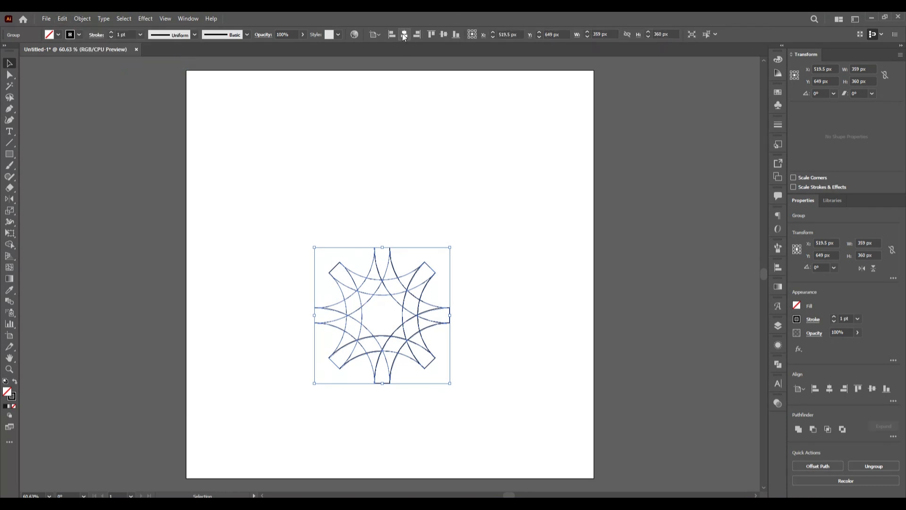
pyautogui.click(403, 34)
pyautogui.click(444, 34)
pyautogui.click(386, 209)
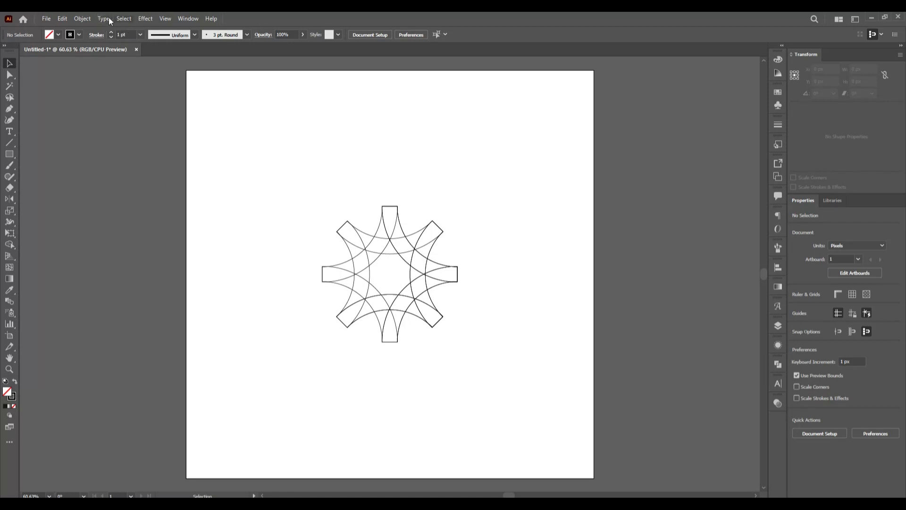
# Step: Show the rulers and place a horizontal guide aligned to the artboard's vertical center
pyautogui.click(164, 19)
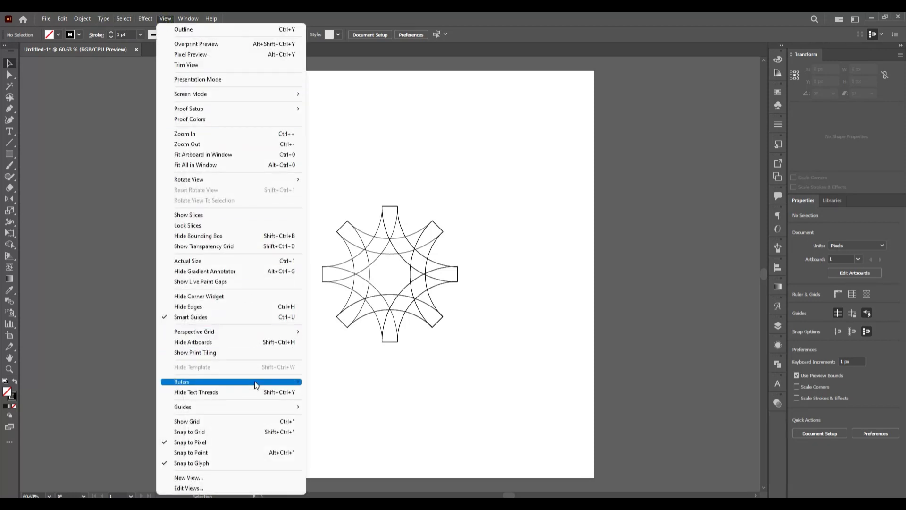
pyautogui.moveTo(255, 385)
pyautogui.click(317, 382)
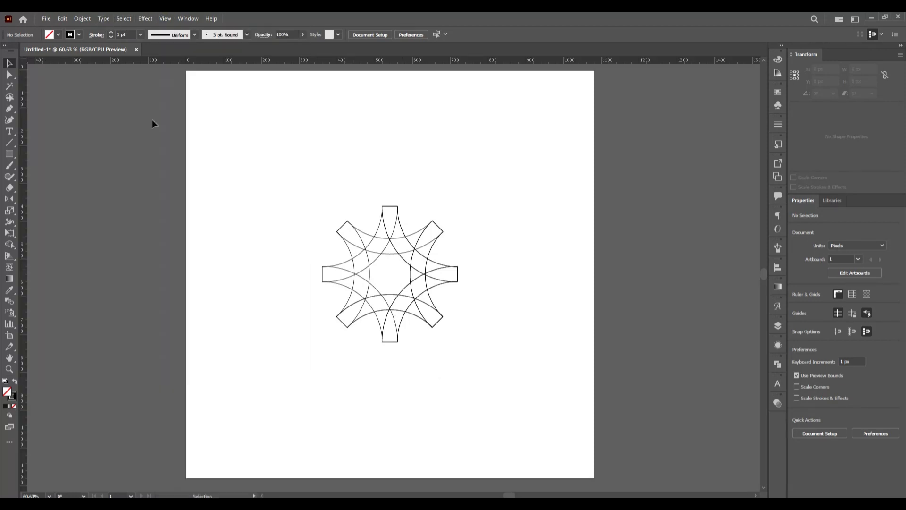
pyautogui.moveTo(194, 60); pyautogui.dragTo(239, 275)
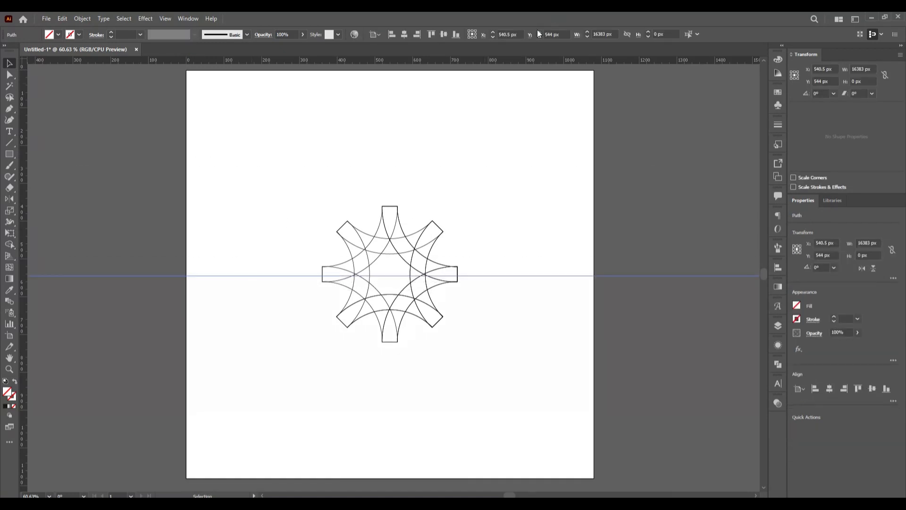
pyautogui.click(443, 34)
pyautogui.click(473, 216)
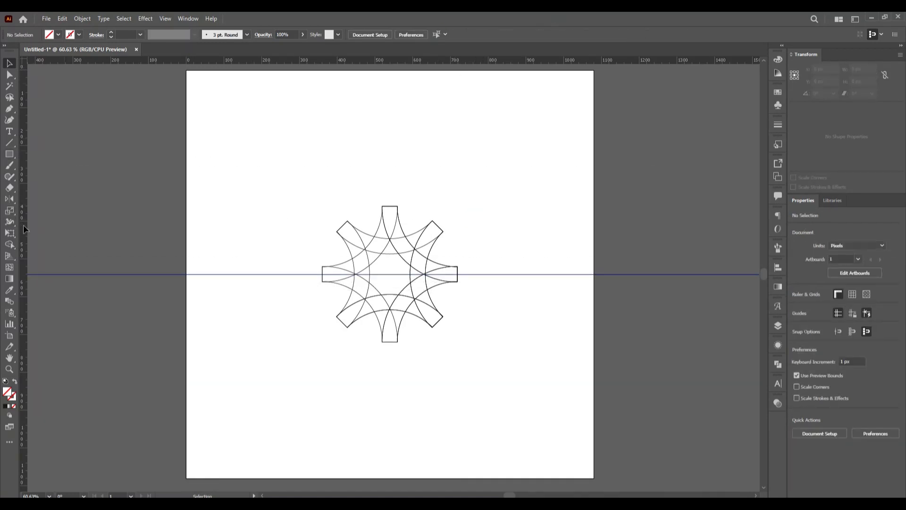
# Step: Add a vertical guide aligned to the artboard's horizontal center and lock the guides
pyautogui.moveTo(24, 229); pyautogui.dragTo(390, 236)
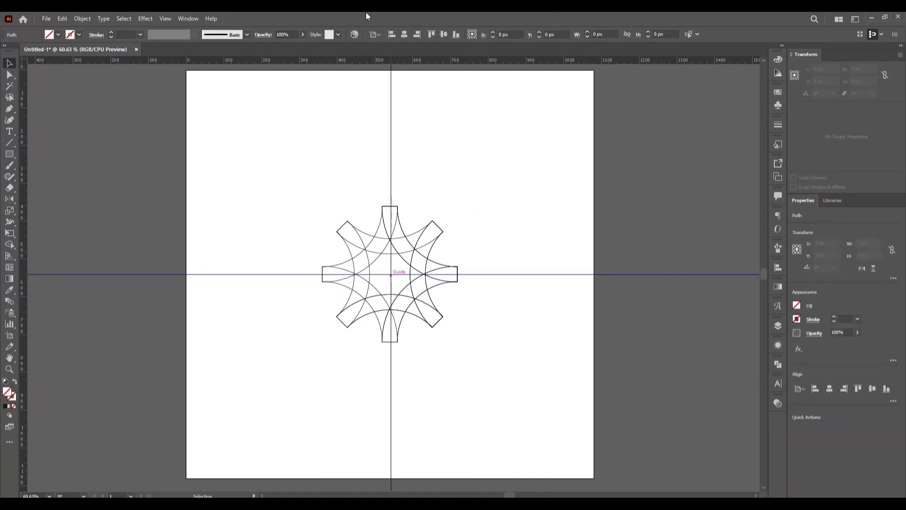
pyautogui.click(404, 34)
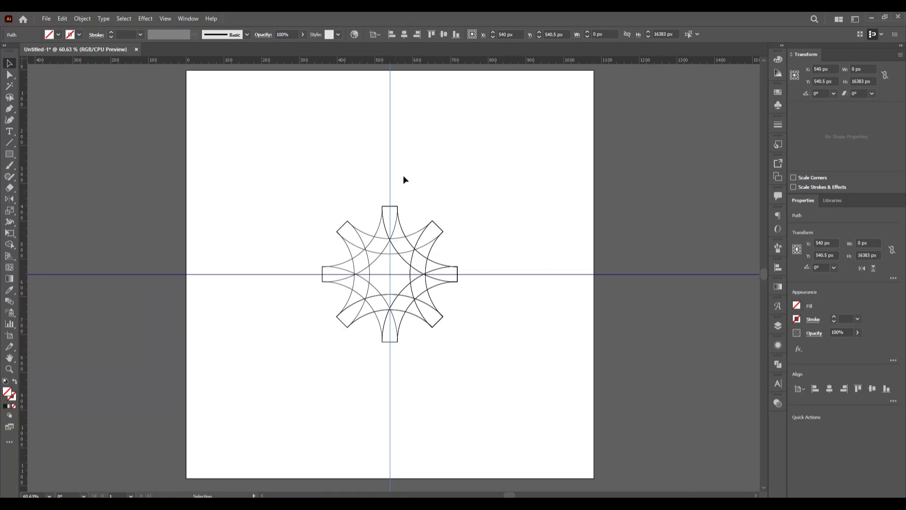
pyautogui.click(359, 244)
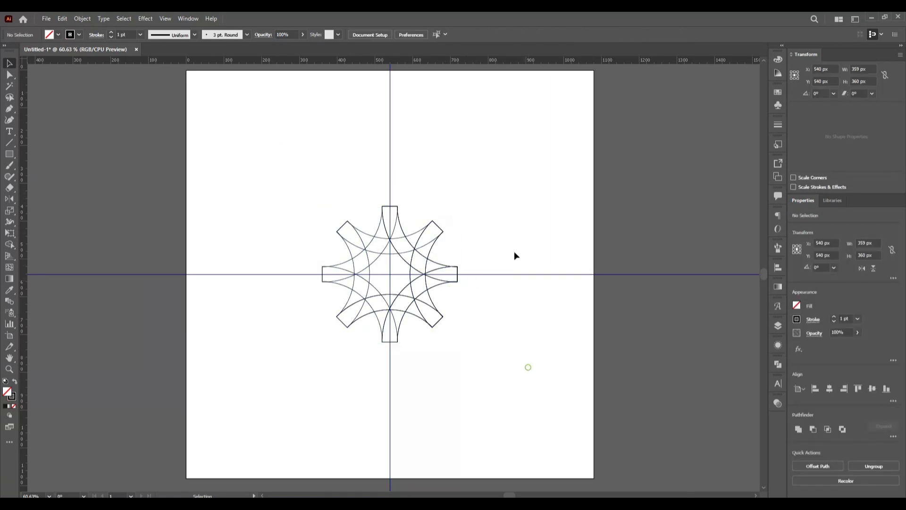
pyautogui.moveTo(514, 251); pyautogui.dragTo(550, 313)
pyautogui.rightClick(503, 222)
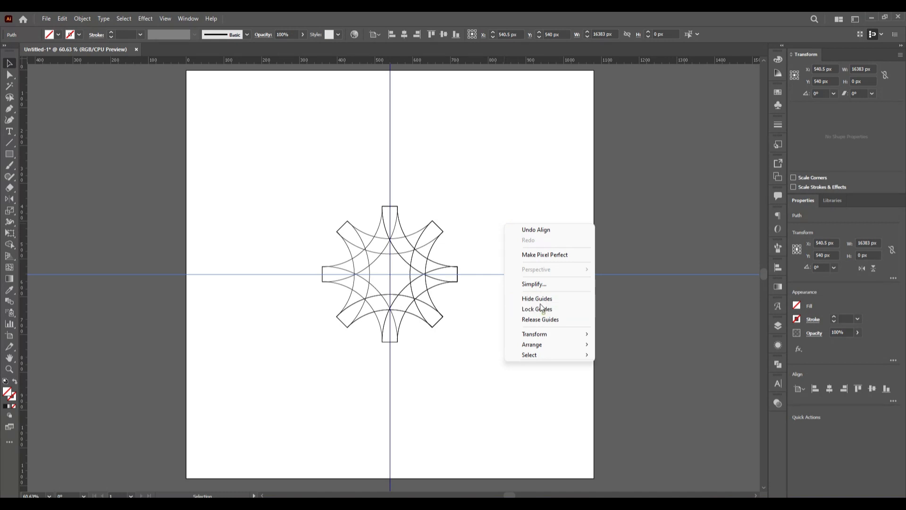
pyautogui.click(538, 308)
pyautogui.moveTo(340, 112); pyautogui.dragTo(437, 159)
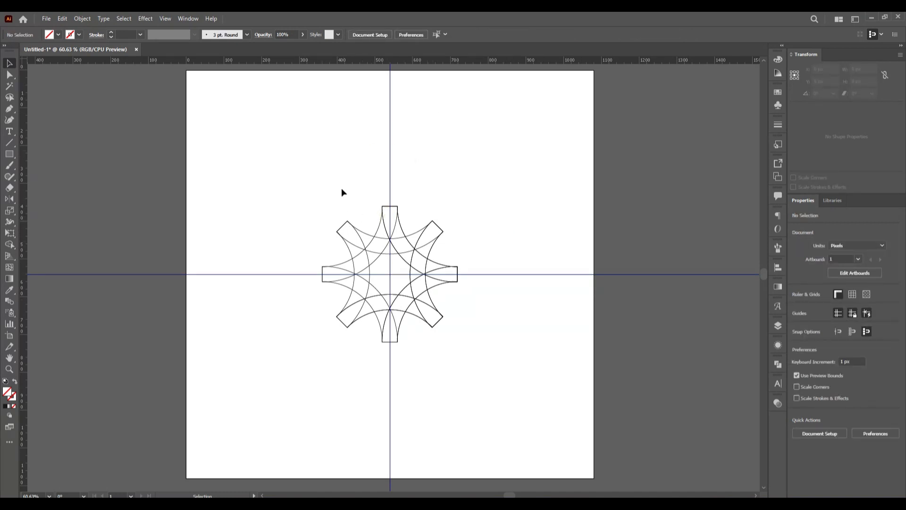
# Step: With Shape Builder and a black fill, merge the curved band running down from the upper arm and fill the tapered piece beside the right arm
pyautogui.moveTo(342, 188); pyautogui.dragTo(459, 345)
pyautogui.click(11, 244)
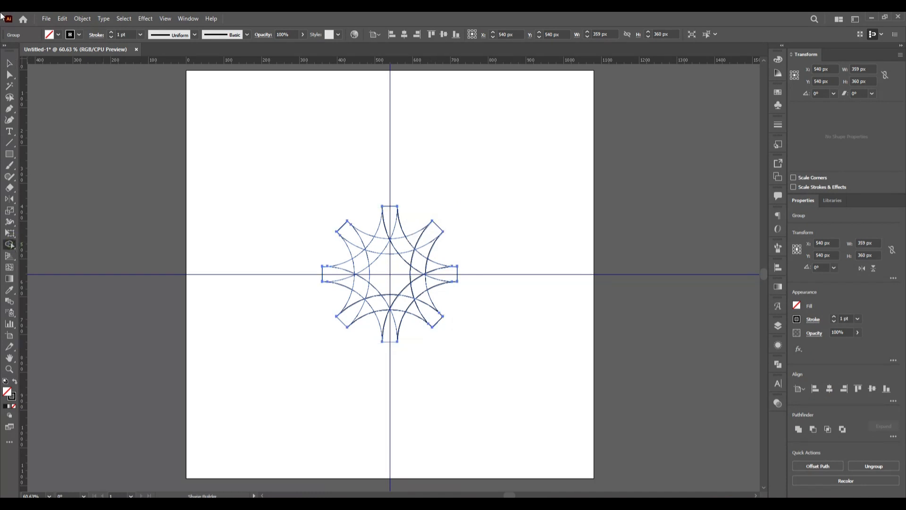
pyautogui.click(55, 37)
pyautogui.click(27, 49)
pyautogui.click(304, 234)
pyautogui.scroll(1, 429, 274)
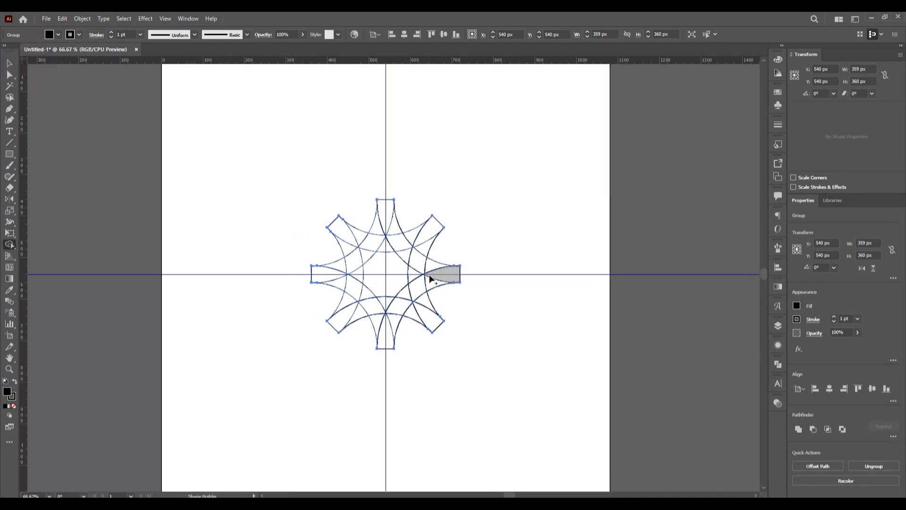
pyautogui.scroll(1, 386, 269)
pyautogui.scroll(2, 384, 285)
pyautogui.moveTo(376, 138); pyautogui.dragTo(428, 257)
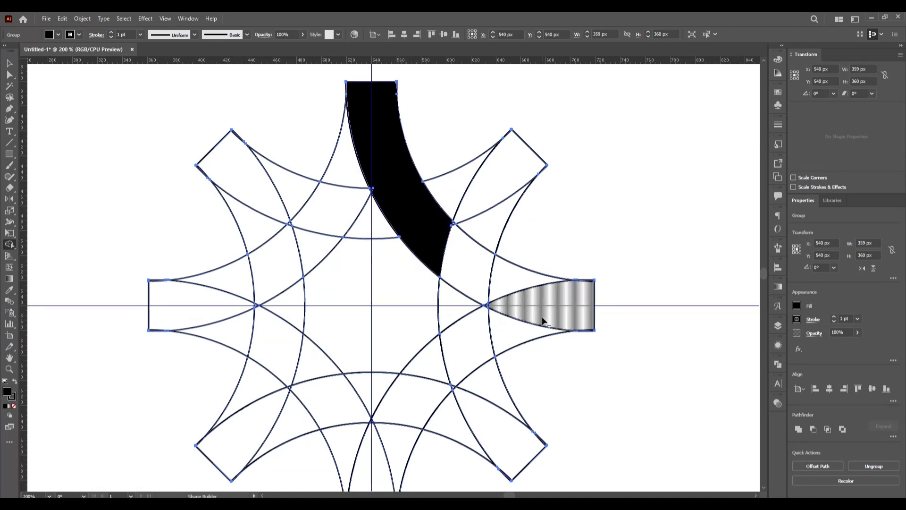
pyautogui.click(505, 292)
pyautogui.scroll(2, 370, 192)
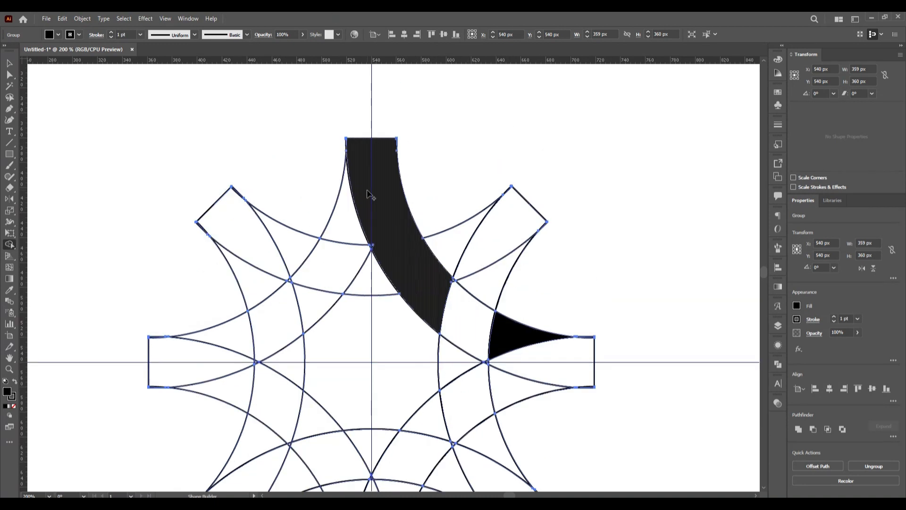
# Step: Merge the thin leftover sliver at the upper arm's left corner into the black band with Shape Builder
pyautogui.scroll(4, 384, 243)
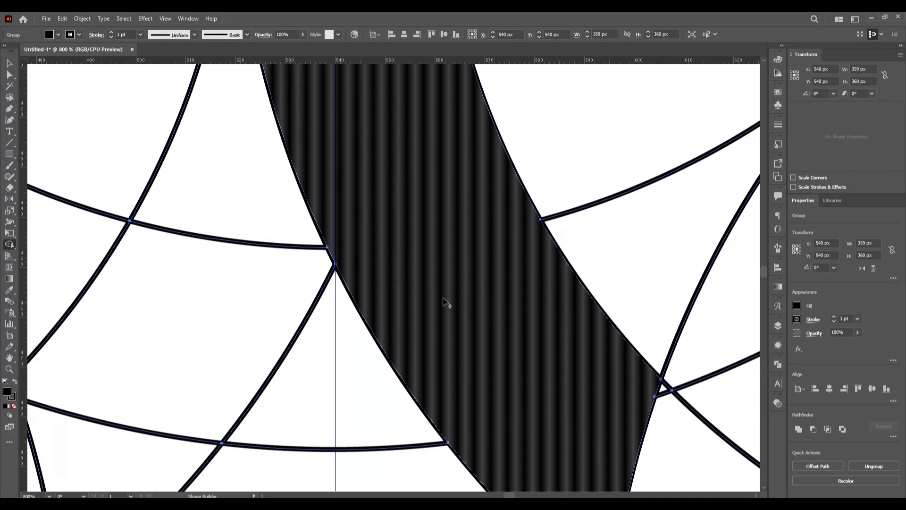
pyautogui.scroll(-4, 430, 282)
pyautogui.scroll(2, 384, 188)
pyautogui.scroll(5, 355, 233)
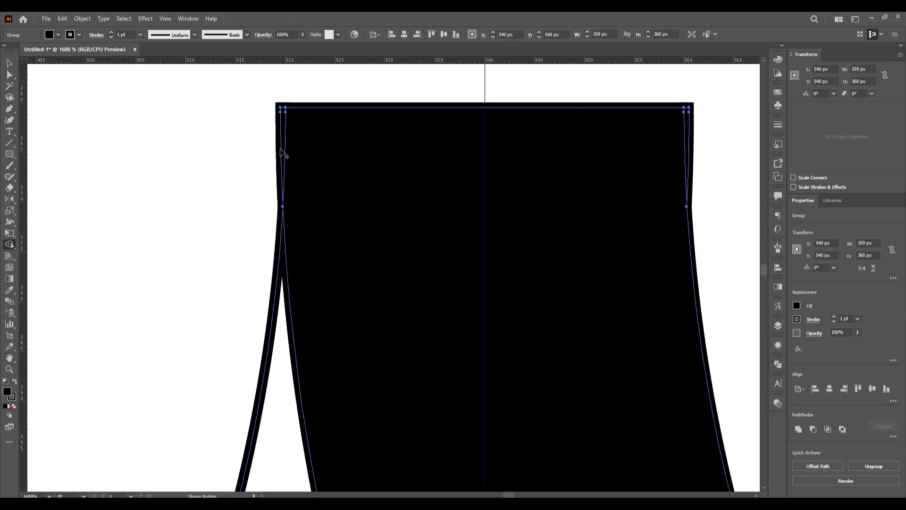
pyautogui.moveTo(288, 146); pyautogui.dragTo(282, 144)
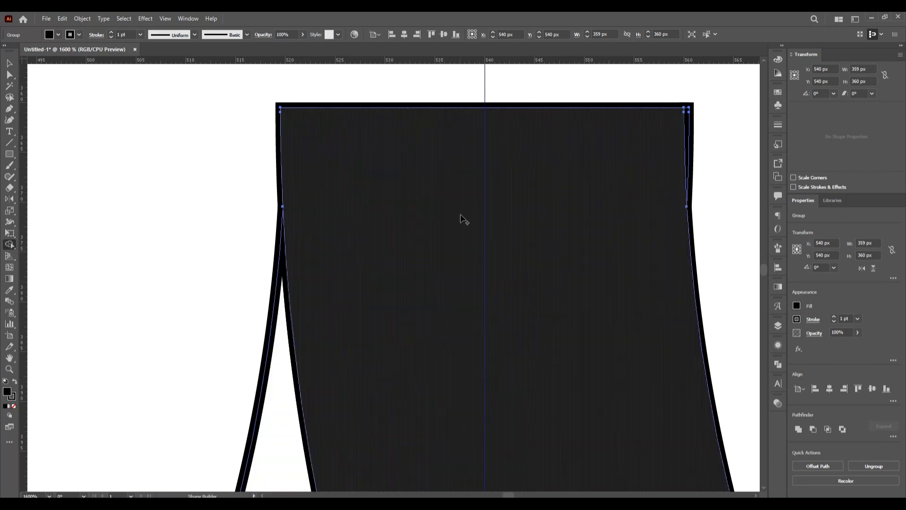
pyautogui.scroll(-6, 464, 220)
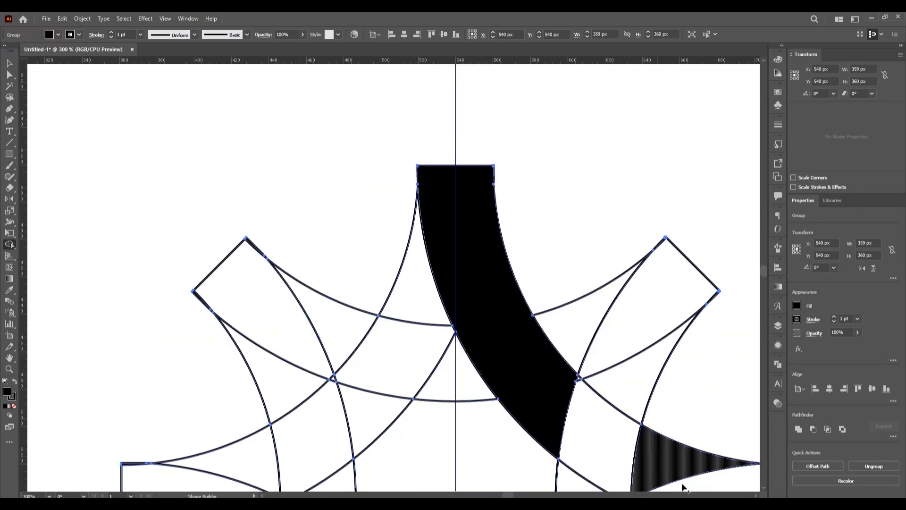
pyautogui.scroll(-3, 621, 455)
pyautogui.hotkey('ctrl', '0')
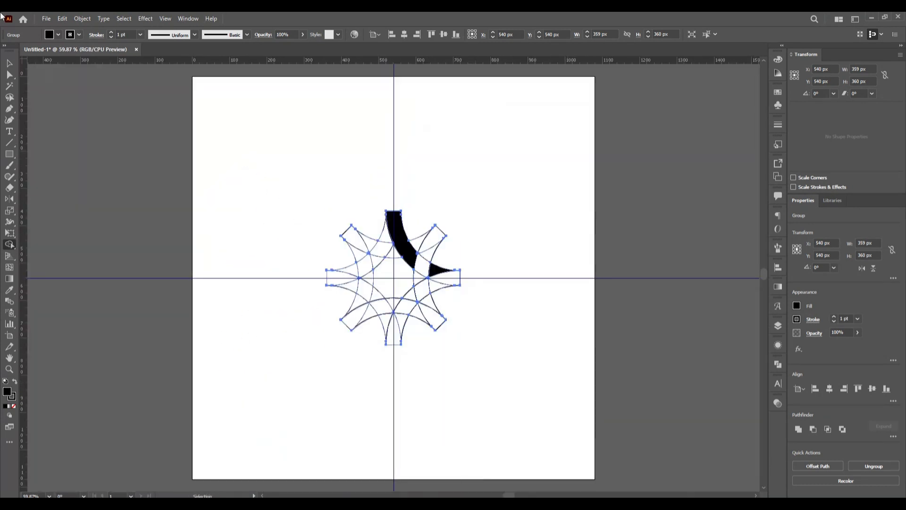
# Step: Ungroup the ornament and its nested upper group so the black pieces can be selected separately
pyautogui.click(9, 63)
pyautogui.click(265, 259)
pyautogui.rightClick(403, 243)
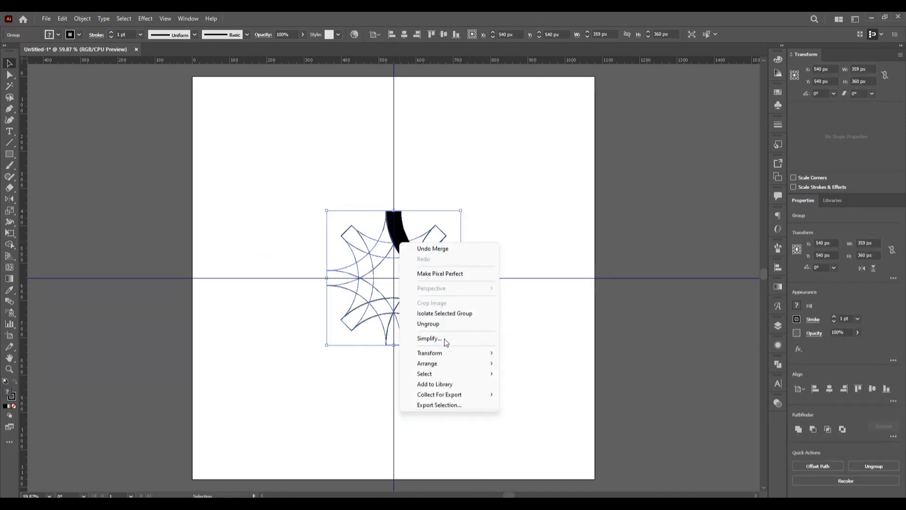
pyautogui.click(525, 348)
pyautogui.click(525, 349)
pyautogui.click(441, 273)
pyautogui.rightClick(438, 269)
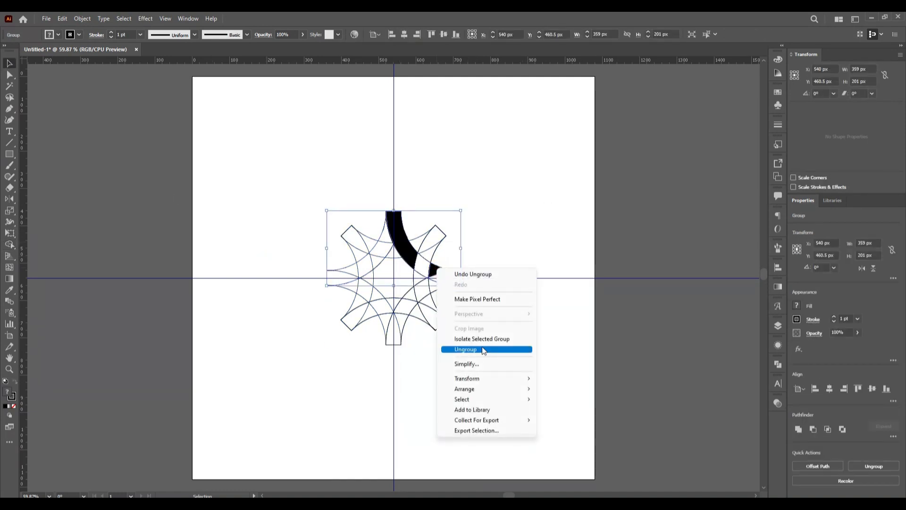
pyautogui.click(484, 350)
pyautogui.click(534, 333)
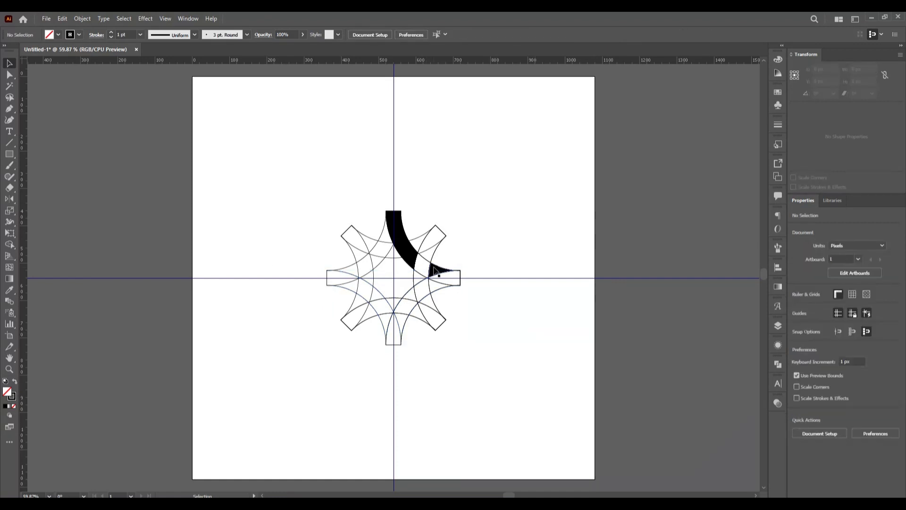
# Step: Isolate the two black pieces by hiding them, deleting all remaining outlines, and showing the hidden pieces again
pyautogui.click(434, 271)
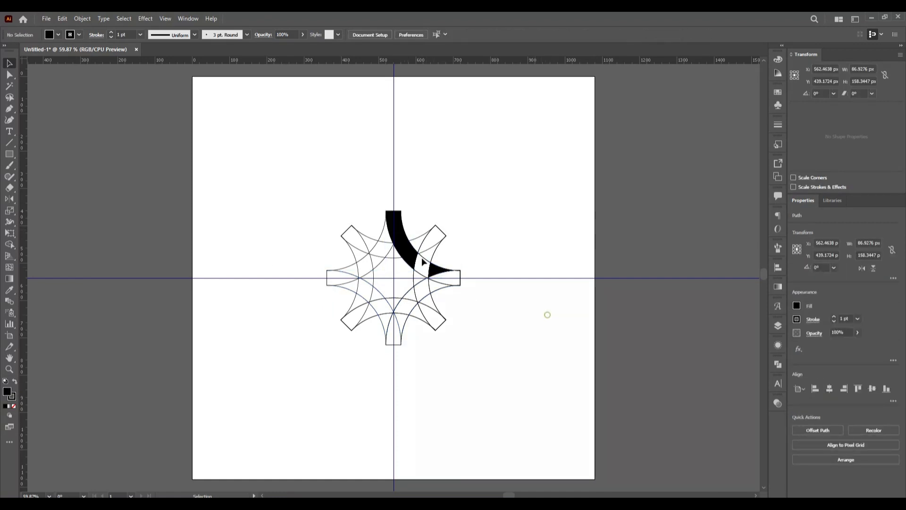
pyautogui.click(403, 235)
pyautogui.keyDown('shift'); pyautogui.click(437, 271); pyautogui.keyUp('shift')
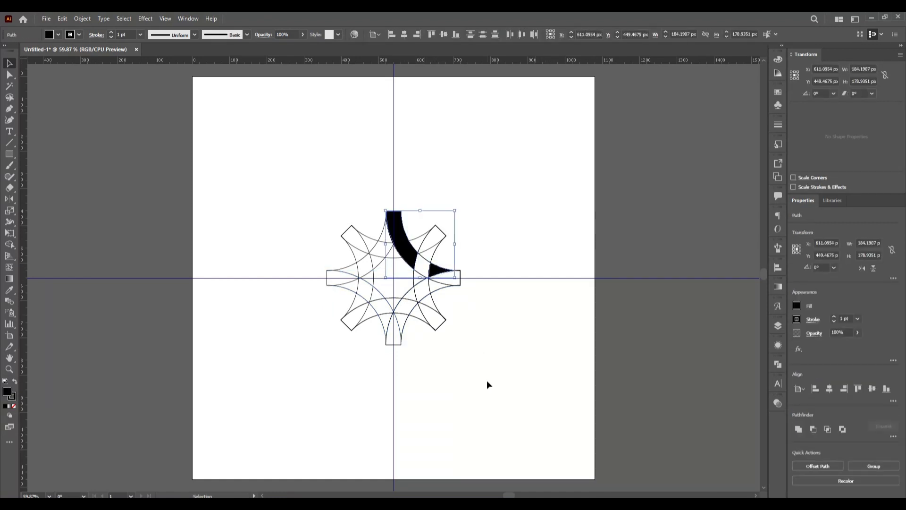
pyautogui.hotkey('ctrl', '3')
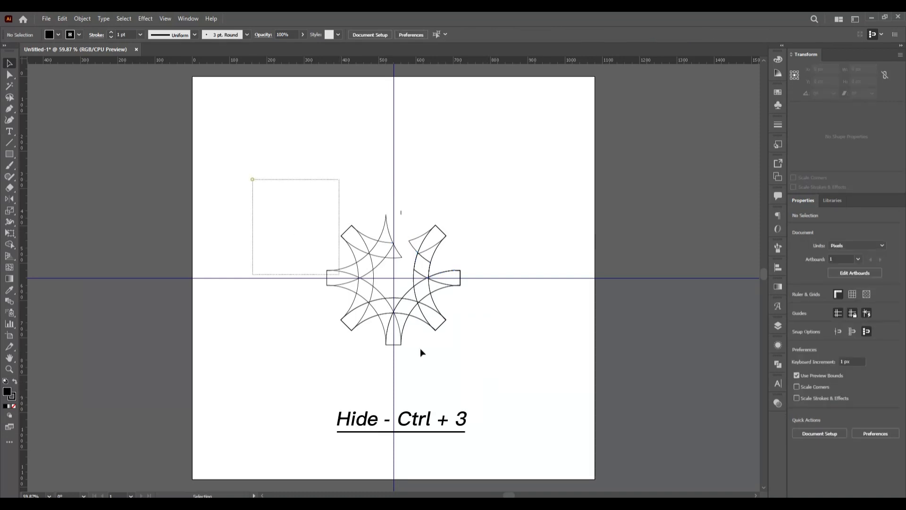
pyautogui.hotkey('ctrl', 'a')
pyautogui.press('Delete')
pyautogui.hotkey('ctrl', 'alt', '3')
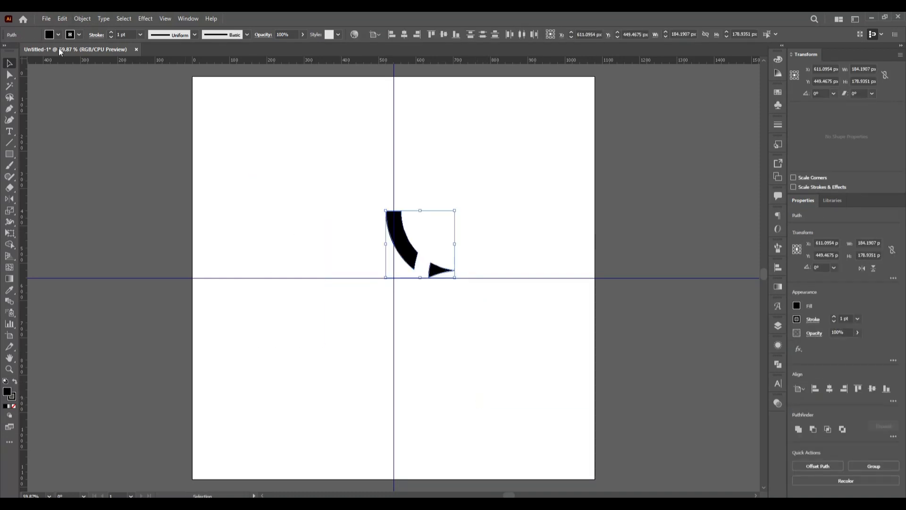
# Step: Remove the stroke from the two black pieces and group them
pyautogui.click(79, 35)
pyautogui.click(5, 51)
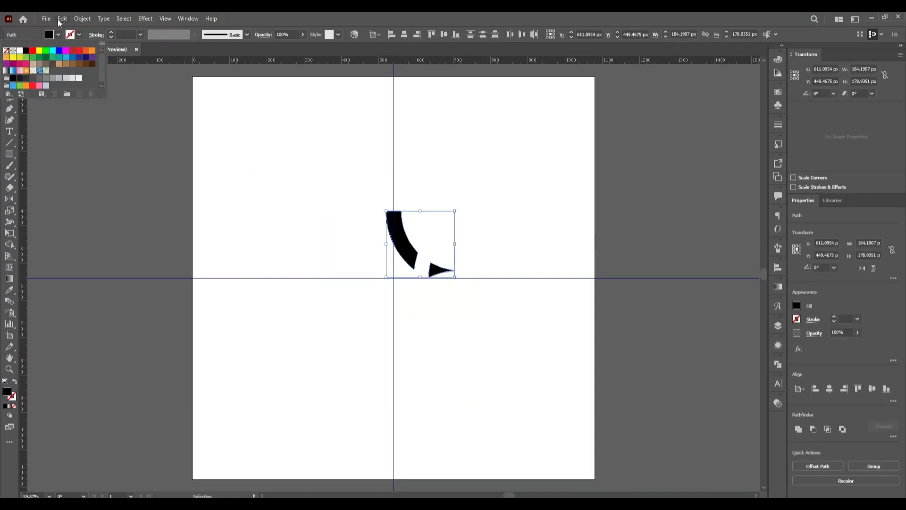
pyautogui.click(83, 18)
pyautogui.click(101, 63)
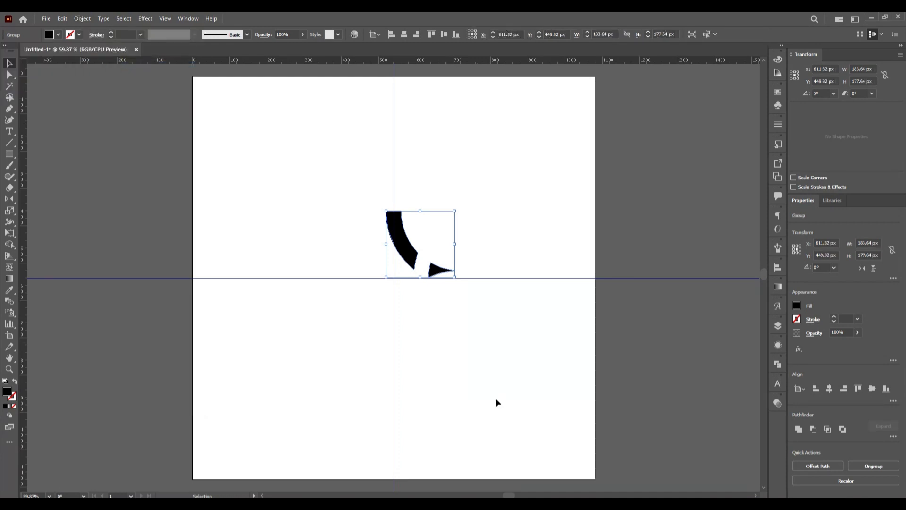
pyautogui.click(496, 398)
# Step: Apply a linear gradient fill to the grouped pieces and change its white starting stop to near-black
pyautogui.click(436, 269)
pyautogui.click(778, 287)
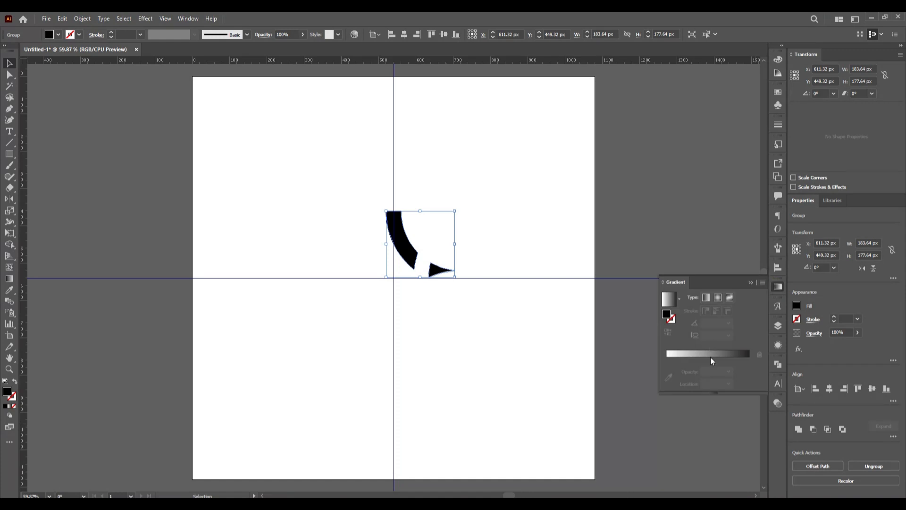
pyautogui.click(709, 355)
pyautogui.moveTo(687, 283); pyautogui.dragTo(577, 143)
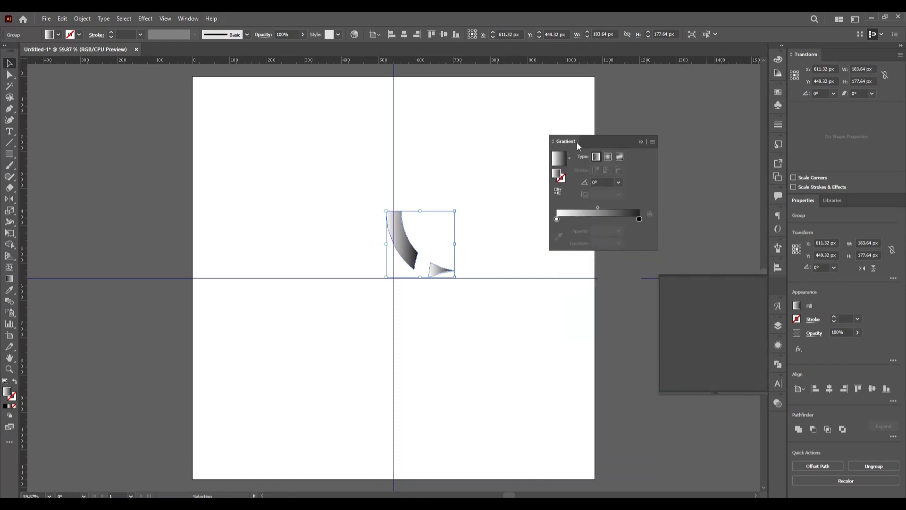
pyautogui.click(557, 219)
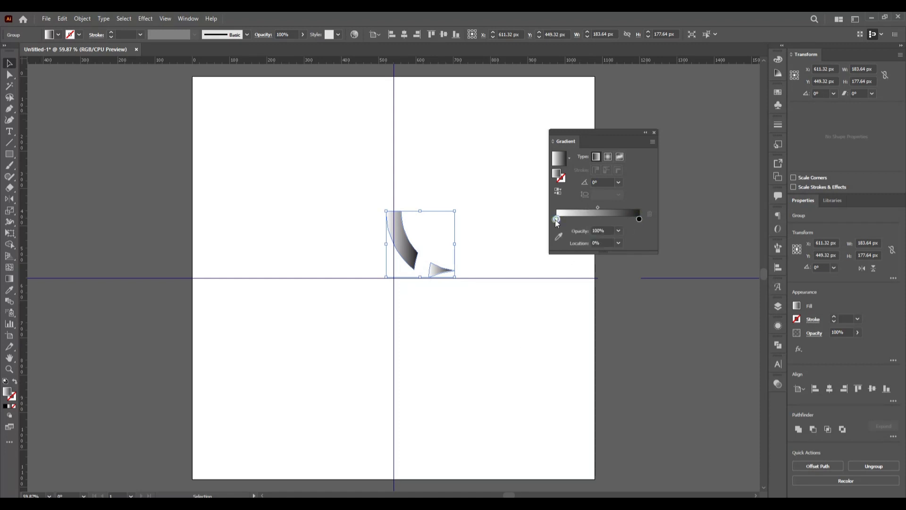
pyautogui.doubleClick(557, 219)
pyautogui.click(543, 270)
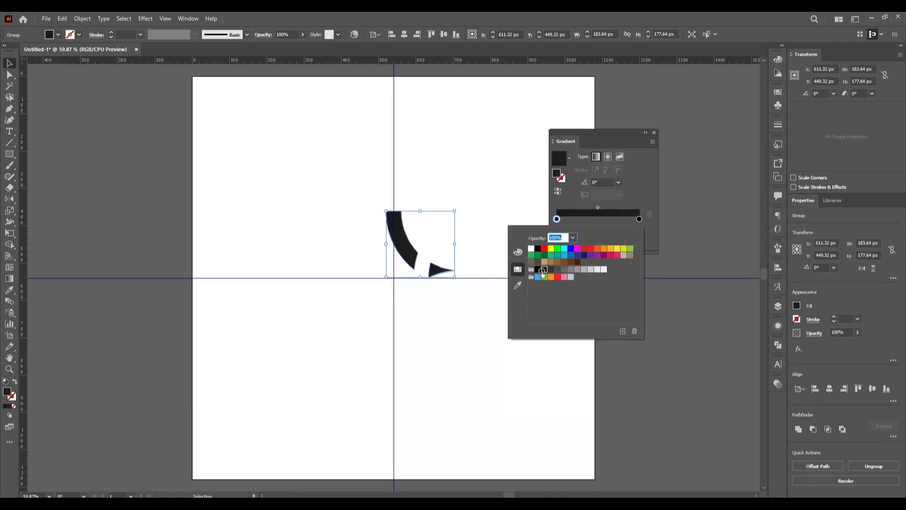
# Step: Add a cyan color stop at about 52% between the gradient's two dark ends
pyautogui.click(597, 219)
pyautogui.doubleClick(599, 219)
pyautogui.click(565, 250)
pyautogui.click(674, 366)
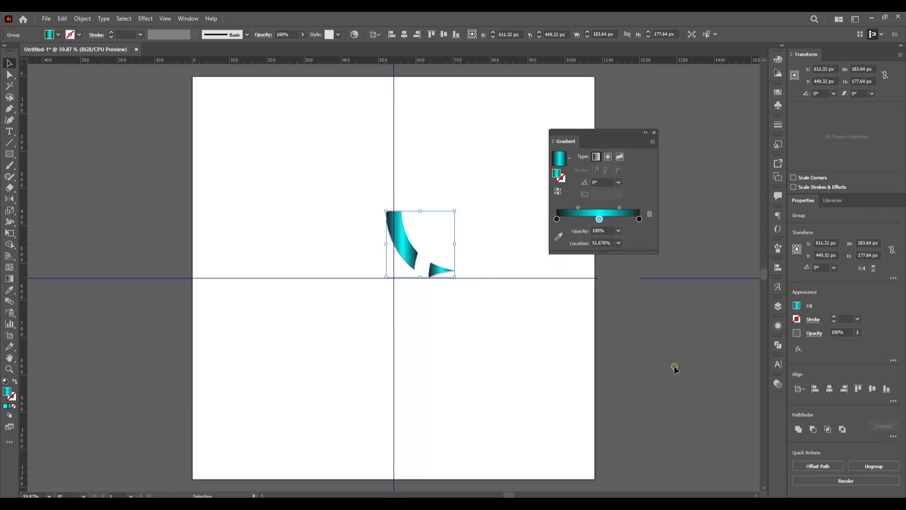
# Step: Set the gradient's cyan color stop to a location of 50% and deselect the artwork
pyautogui.click(619, 243)
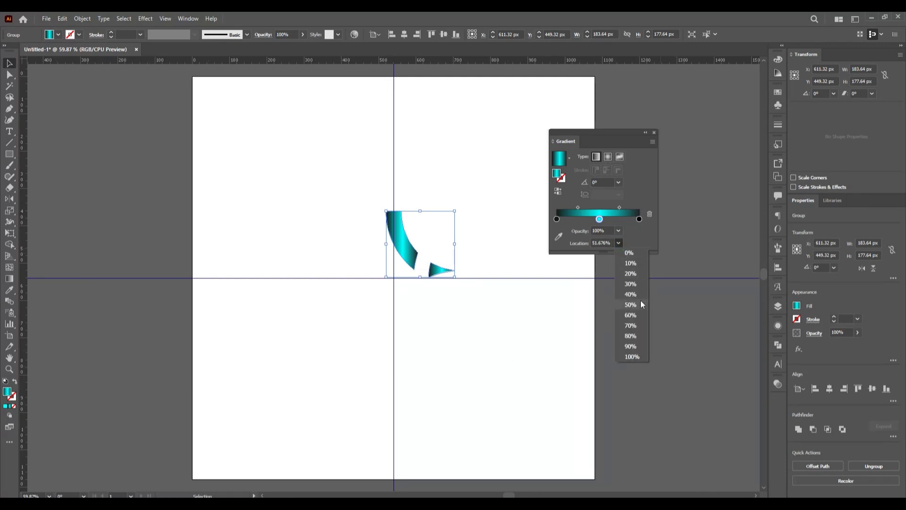
pyautogui.click(640, 305)
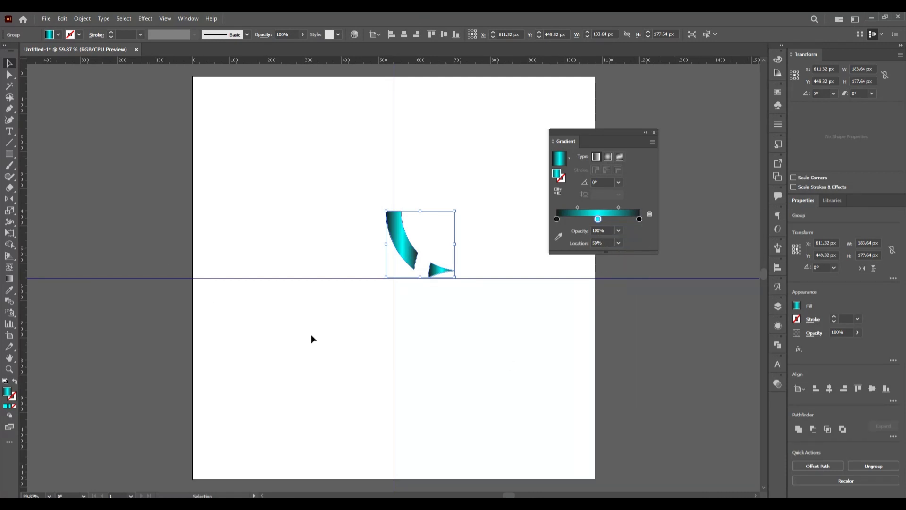
pyautogui.click(312, 339)
# Step: Redirect the gradient on the grouped pieces diagonally, from above the band's upper end to below the tip piece
pyautogui.click(437, 268)
pyautogui.press('g')
pyautogui.moveTo(378, 189)
pyautogui.mouseDown()
pyautogui.moveTo(453, 291)
pyautogui.moveTo(442, 289)
pyautogui.mouseUp()
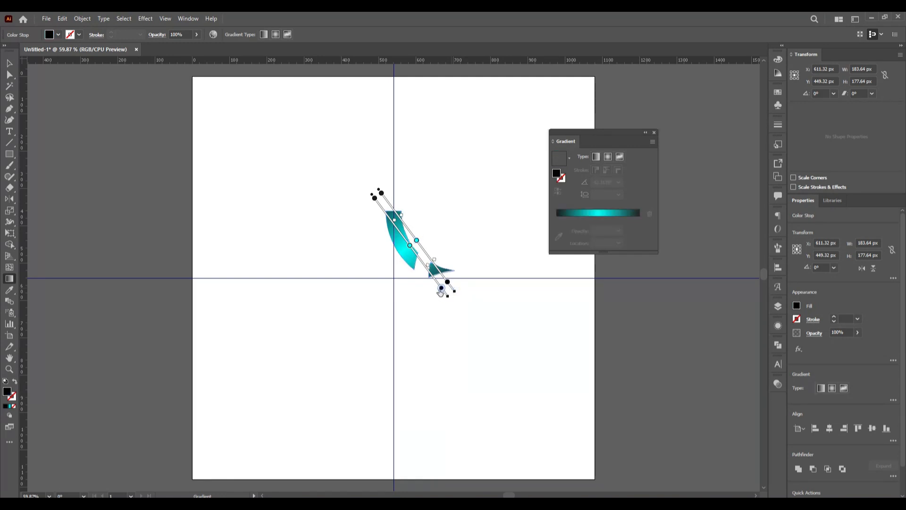
# Step: Move the dark starting stops of both pieces' gradients slightly inward toward the band's upper end, and deselect the artwork
pyautogui.scroll(3, 427, 265)
pyautogui.scroll(3, 406, 278)
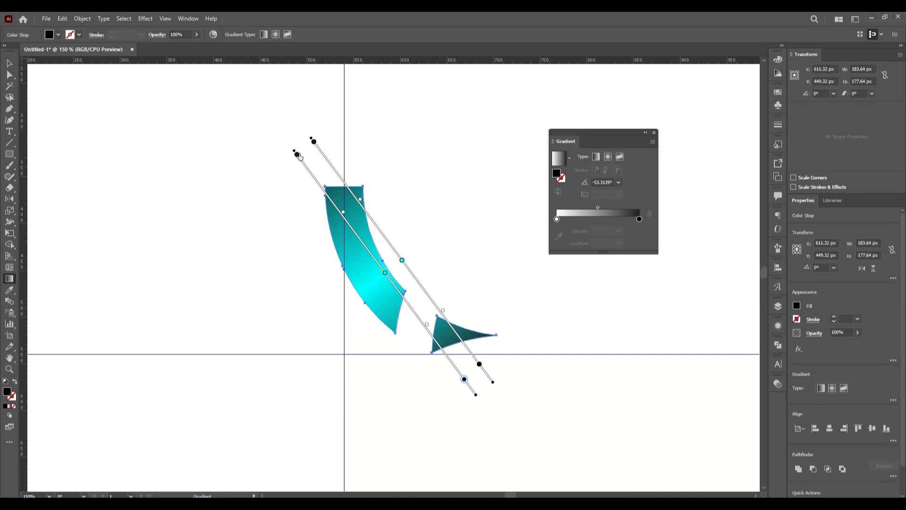
pyautogui.moveTo(297, 157); pyautogui.dragTo(307, 178)
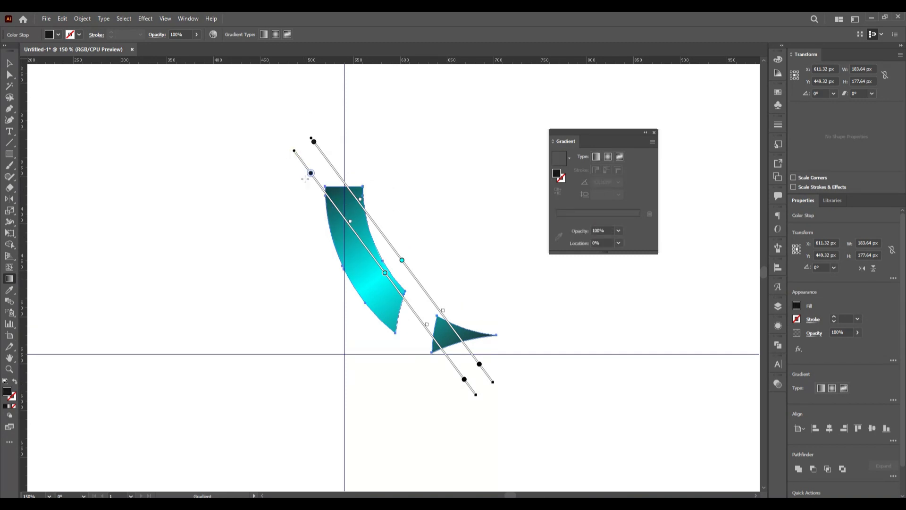
pyautogui.moveTo(315, 143); pyautogui.dragTo(325, 162)
pyautogui.press('v')
pyautogui.click(564, 296)
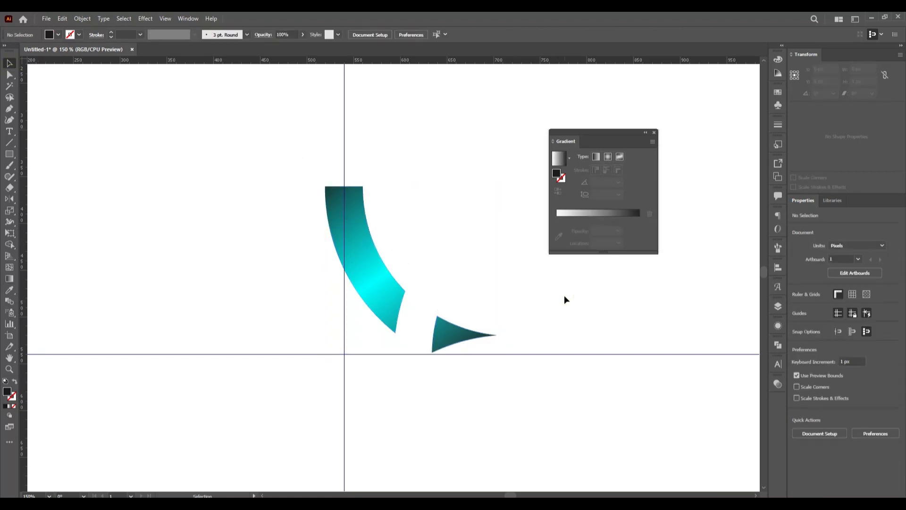
# Step: Create a copy of the grouped pieces rotated 45° about the intersection of the two guides
pyautogui.click(387, 298)
pyautogui.scroll(-1, 345, 355)
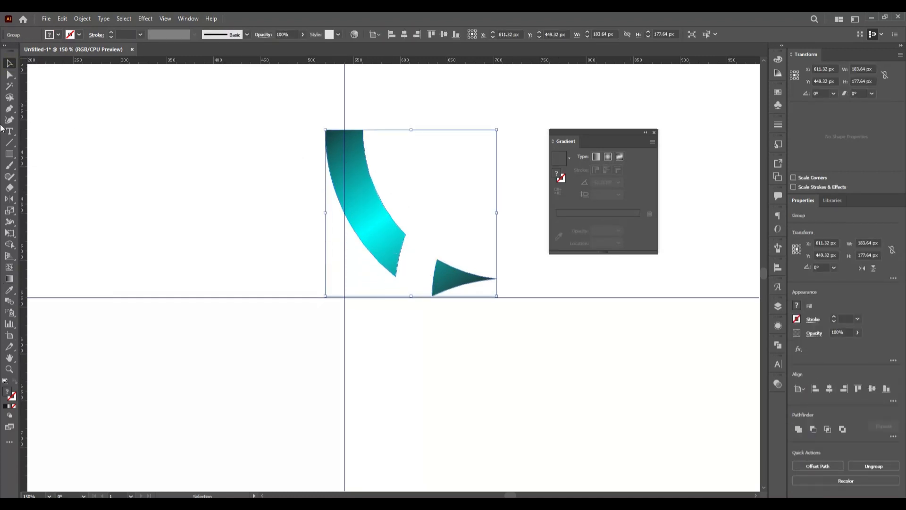
pyautogui.click(9, 199)
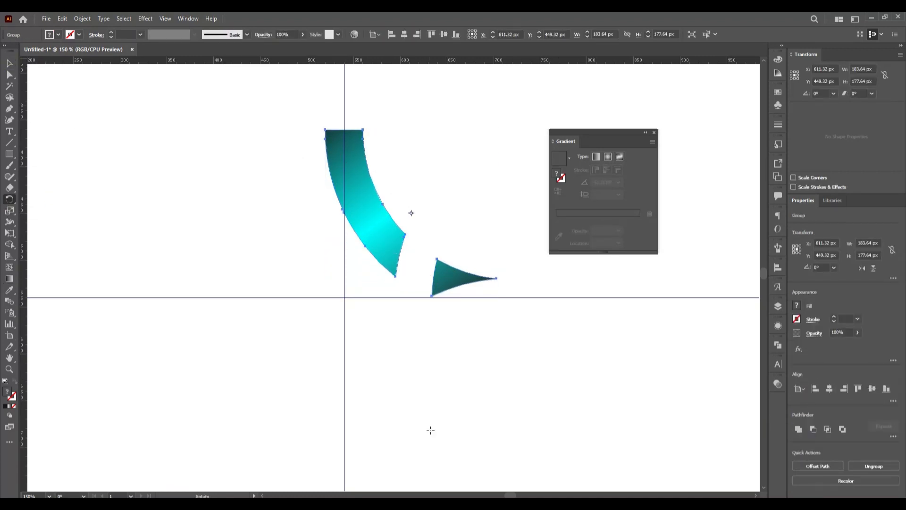
pyautogui.keyDown('alt'); pyautogui.click(344, 297); pyautogui.keyUp('alt')
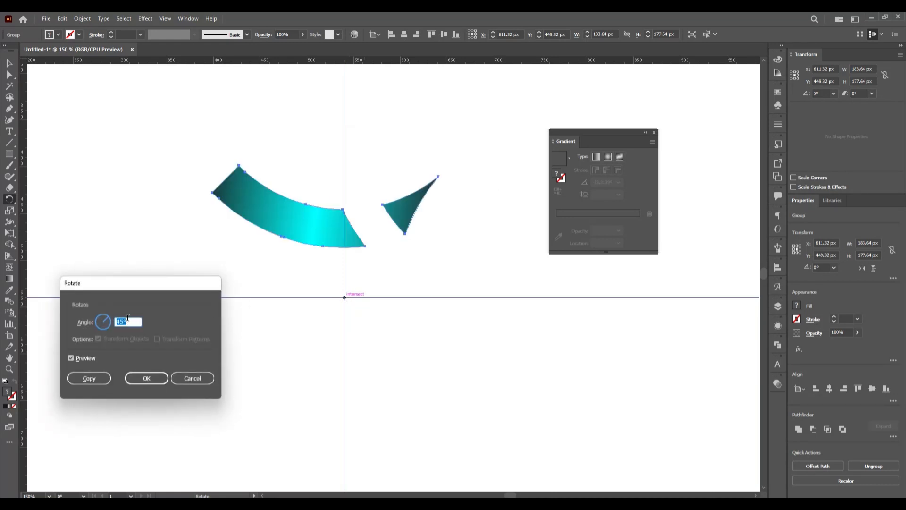
pyautogui.click(84, 378)
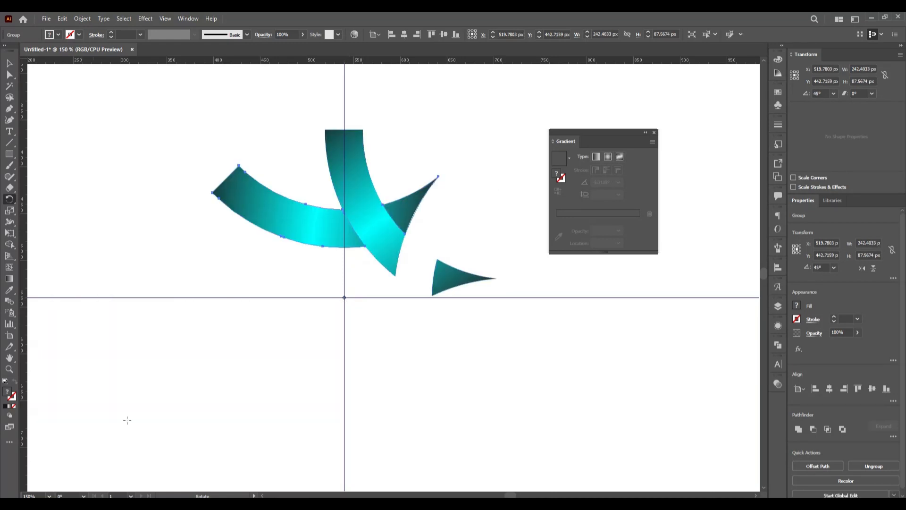
# Step: Repeat the rotated copy six more times to complete the eight-armed ornament, and deselect it
pyautogui.hotkey('ctrl', 'd')
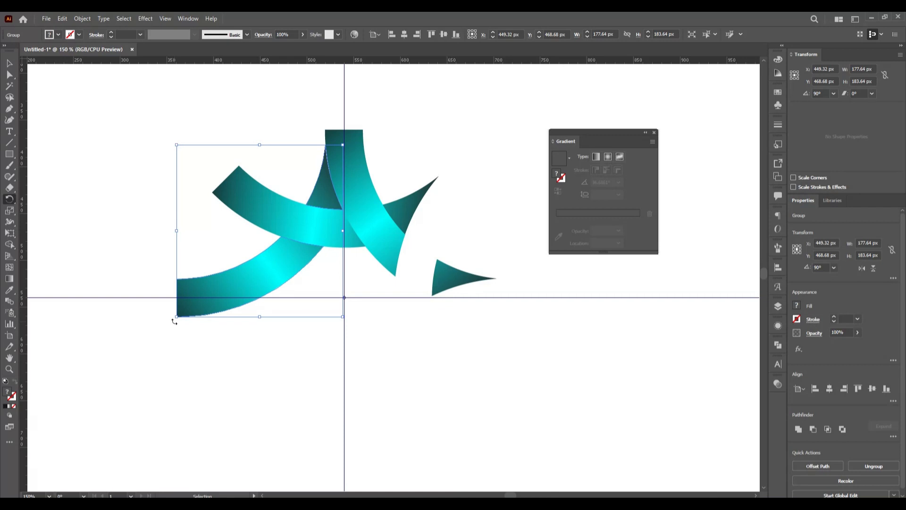
pyautogui.hotkey('ctrl', 'd')
pyautogui.hotkey('ctrl', 'd')
pyautogui.hotkey('ctrl', 'd')
pyautogui.hotkey('ctrl', 'd')
pyautogui.hotkey('ctrl', 'd')
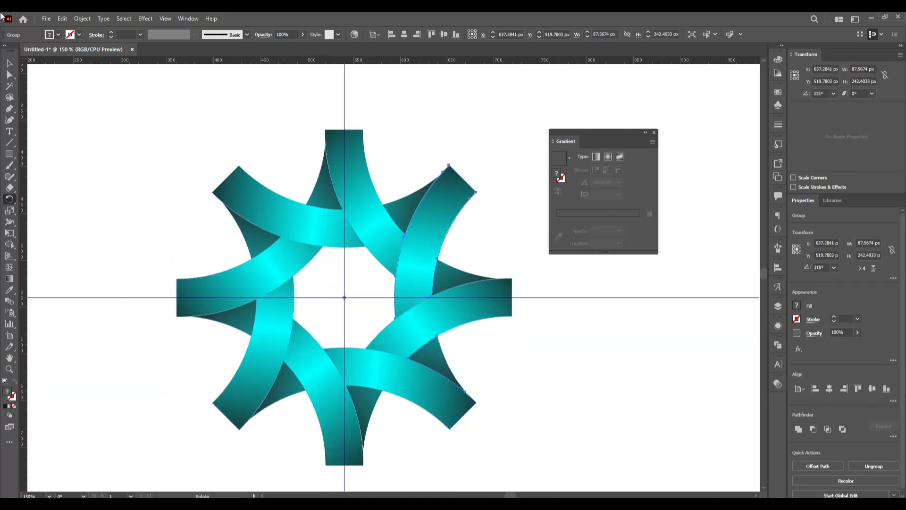
pyautogui.press('v')
pyautogui.click(104, 162)
pyautogui.hotkey('ctrl', '0')
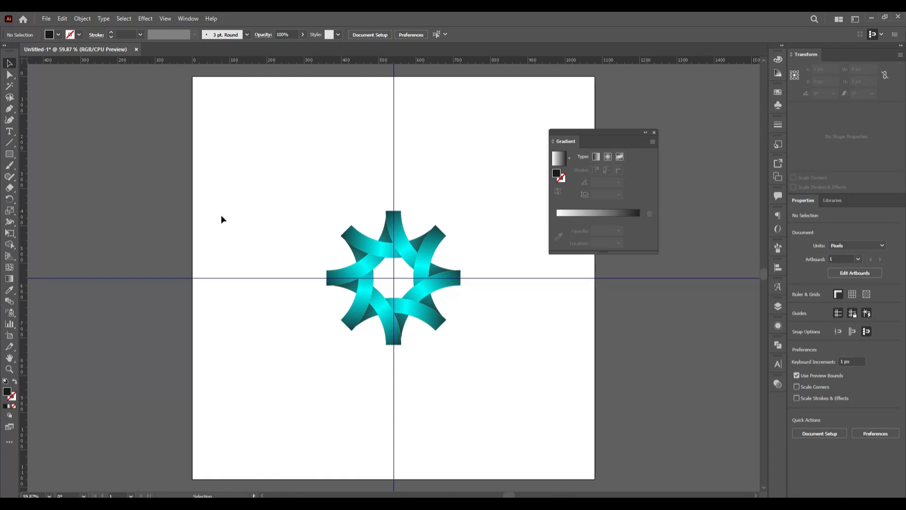
# Step: Clear the horizontal and vertical guides from the document
pyautogui.click(165, 19)
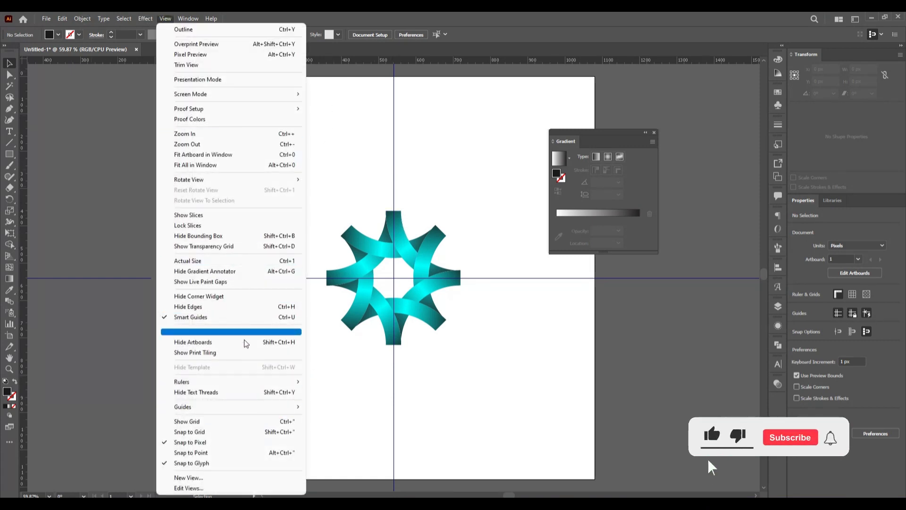
pyautogui.moveTo(250, 383)
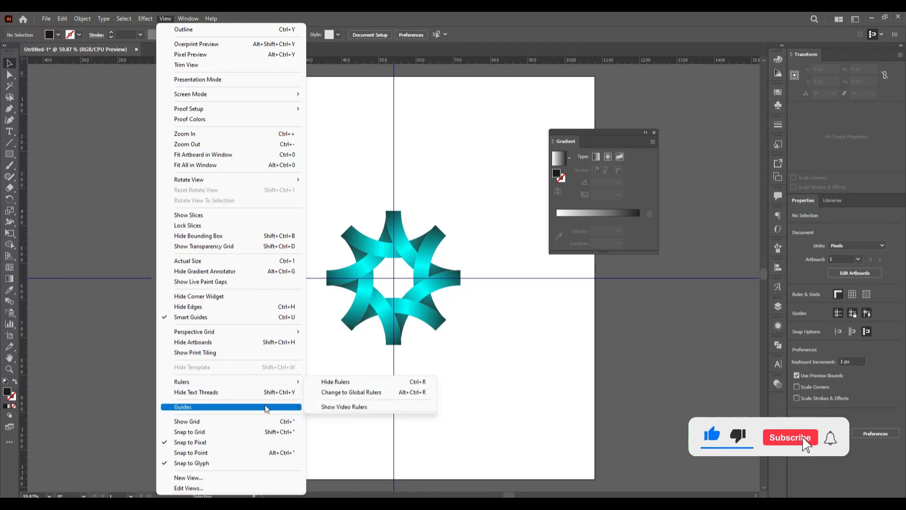
pyautogui.moveTo(274, 407)
pyautogui.click(360, 449)
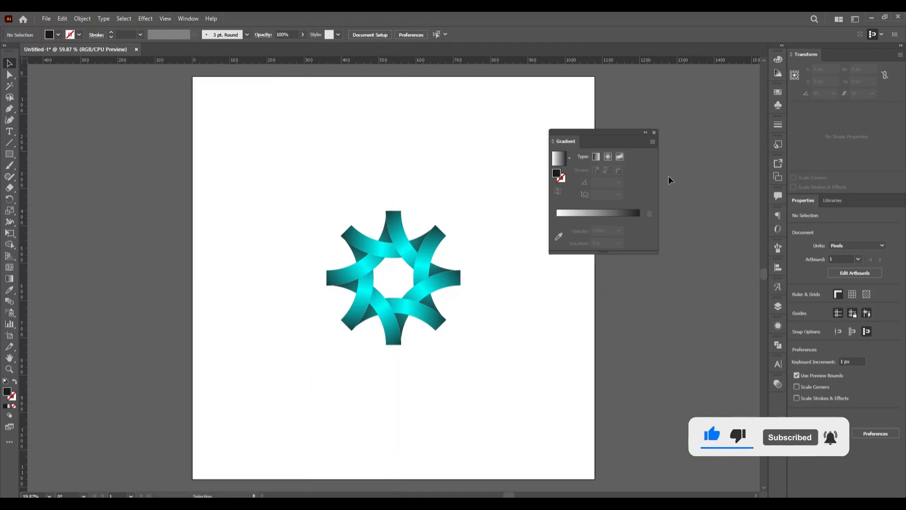
# Step: Select the whole ornament, scale it up proportionally from its center to about 1.5 times its size, and deselect it
pyautogui.moveTo(302, 193); pyautogui.dragTo(490, 387)
pyautogui.moveTo(461, 344); pyautogui.dragTo(498, 386)
pyautogui.click(529, 392)
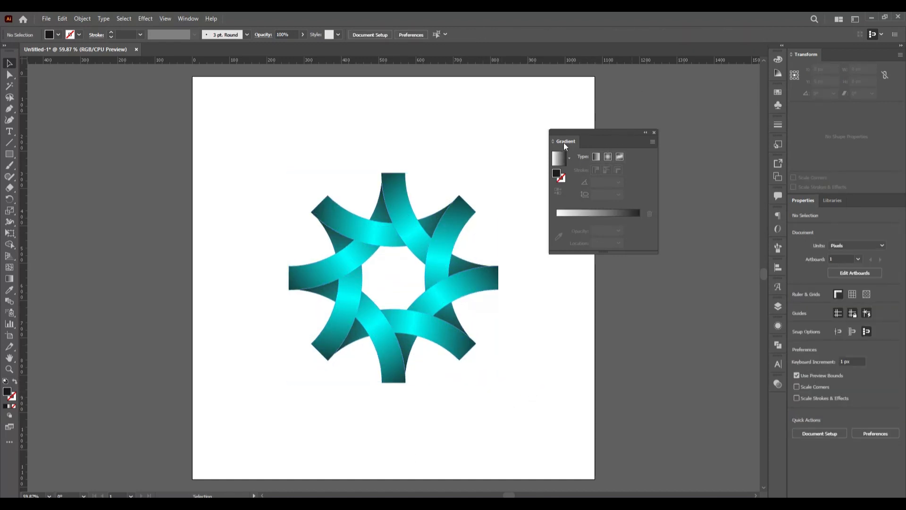
# Step: Move the Gradient panel clear of the artboard and open the view commands
pyautogui.moveTo(564, 143); pyautogui.dragTo(668, 124)
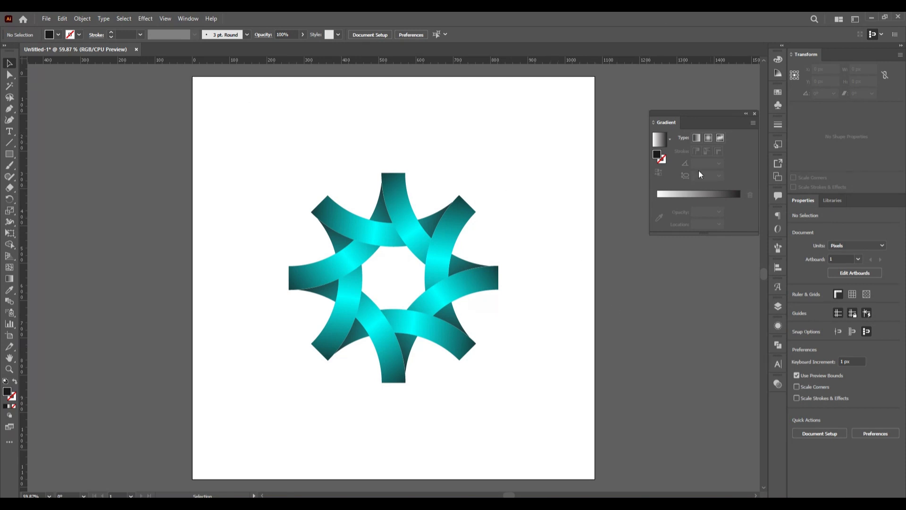
pyautogui.click(166, 19)
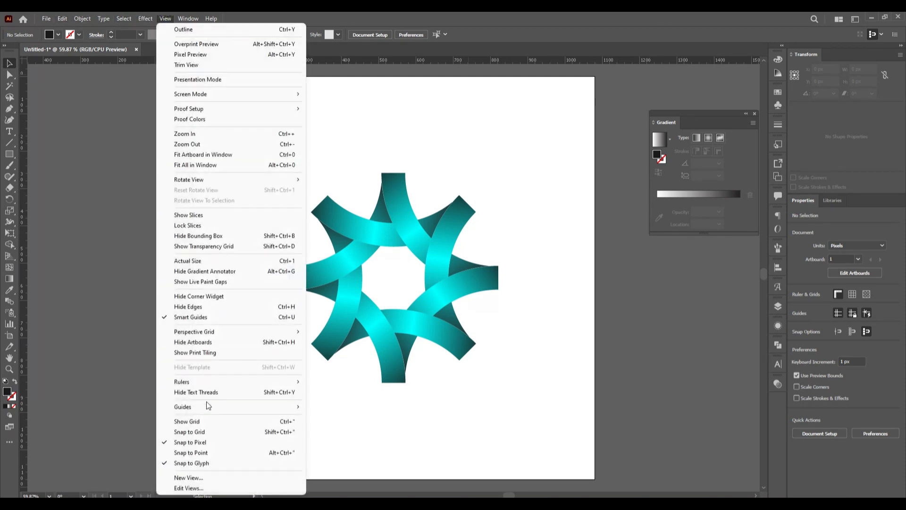